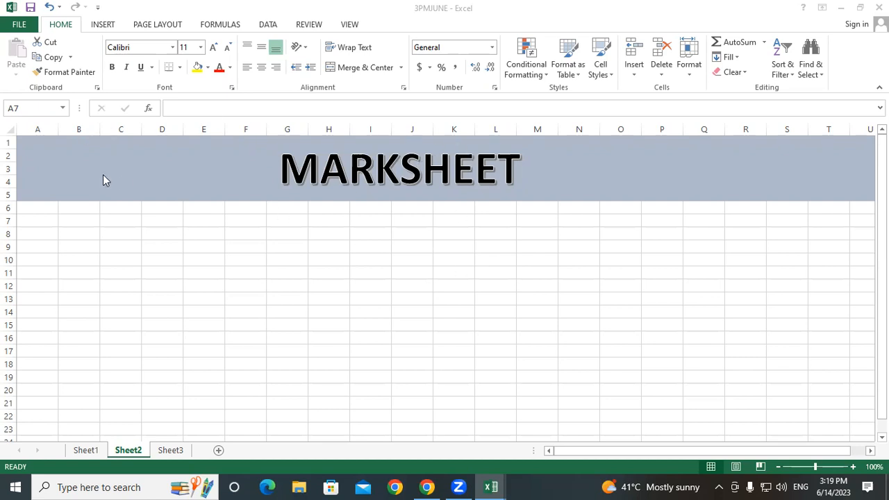
- Enter the column headings SR NO in cell A7 and STUDENT NAME in cell B7
left_click(34, 219)
type("SR NO")
key("Tab")
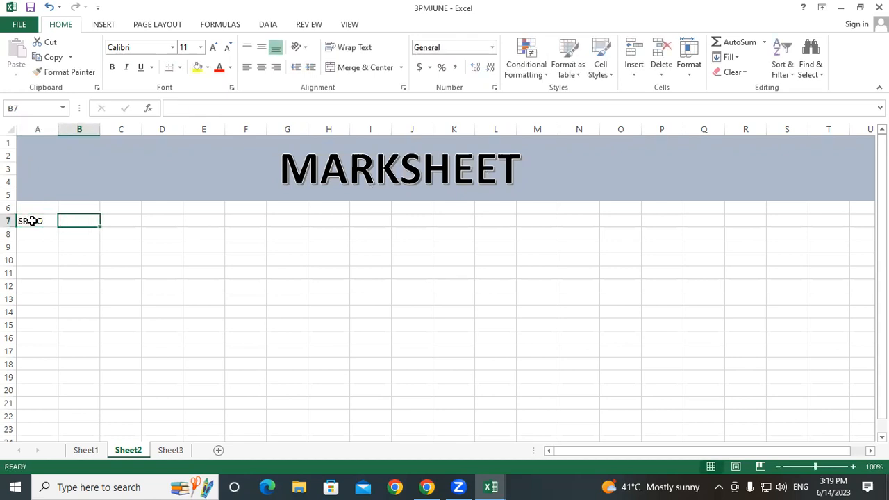
left_click(280, 255)
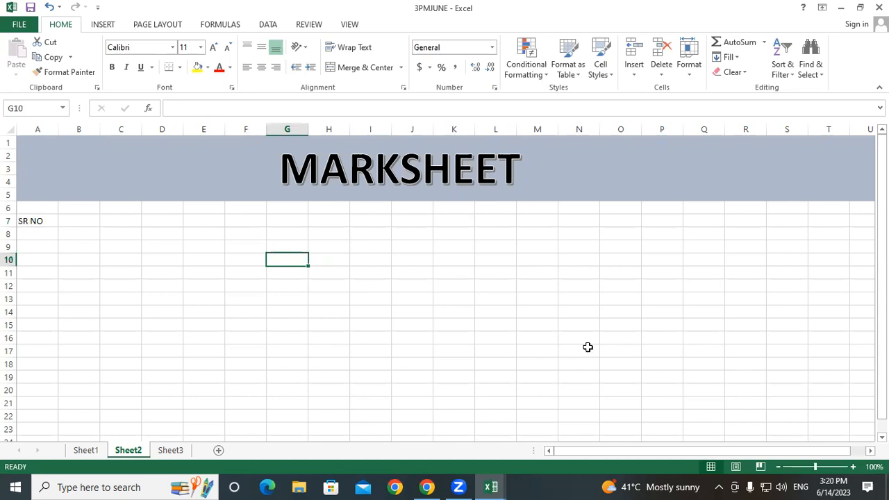
left_click(853, 467)
left_click(853, 466)
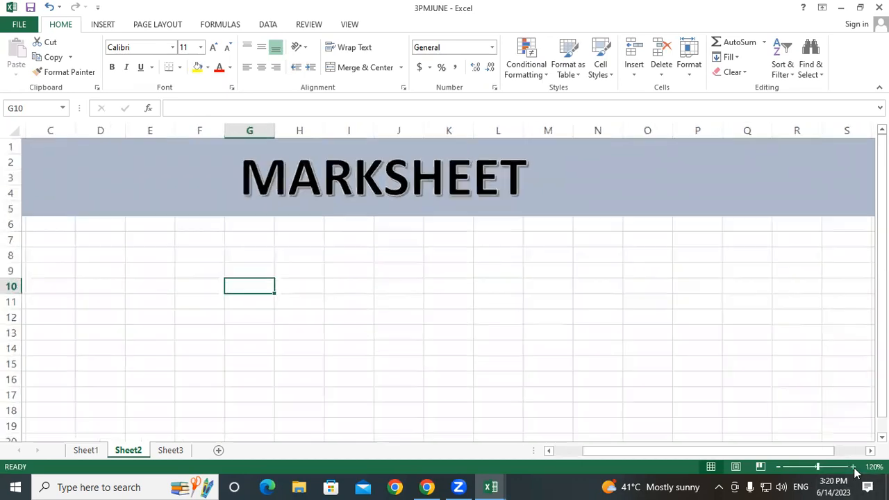
left_click_drag(704, 452, 670, 451)
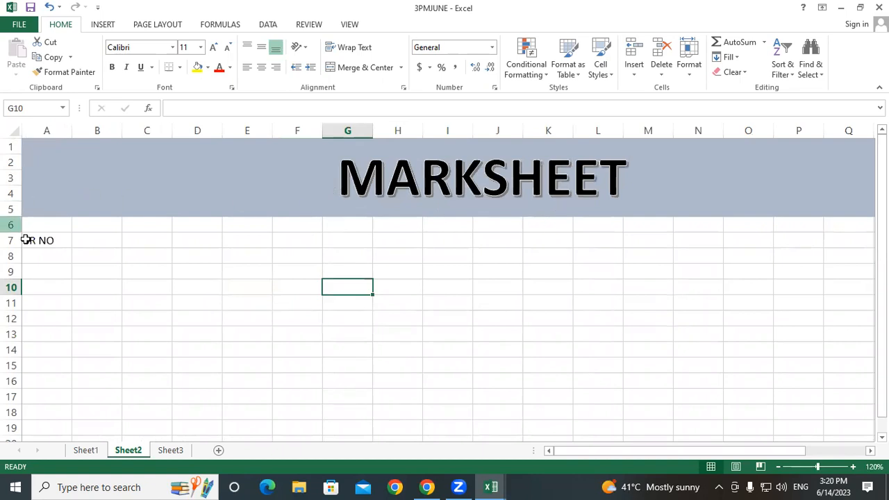
left_click(88, 240)
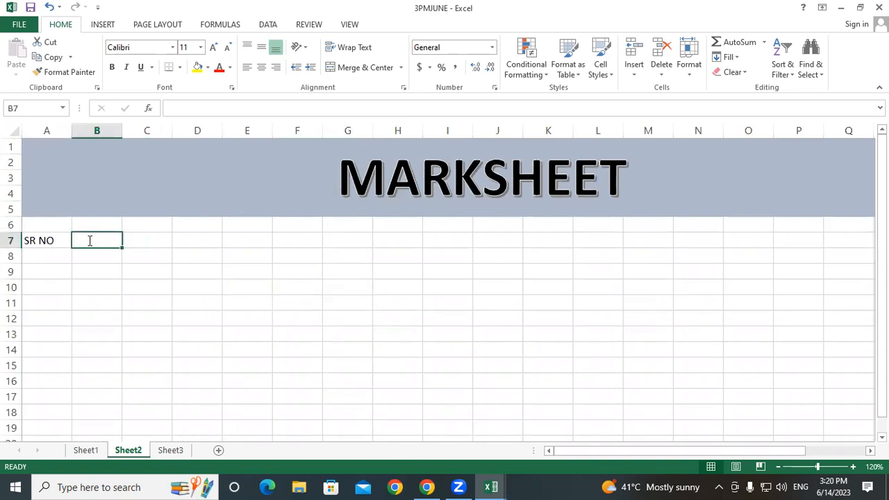
type("STUDENT")
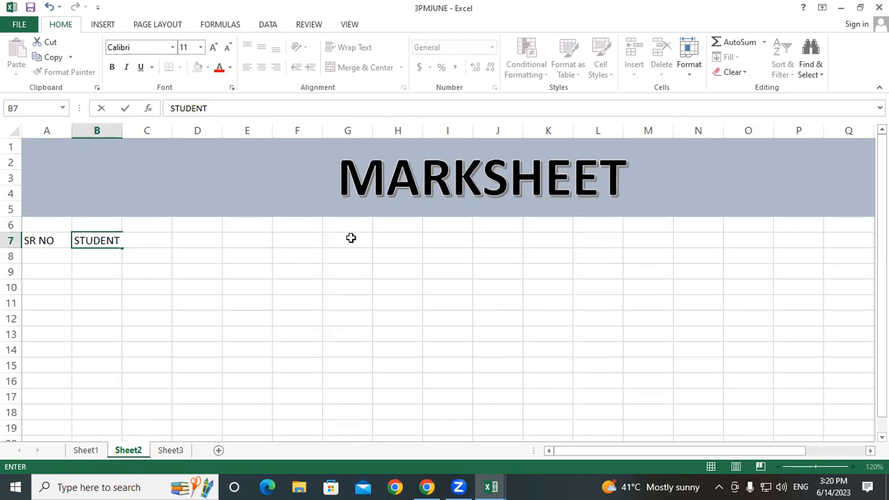
type("NAME")
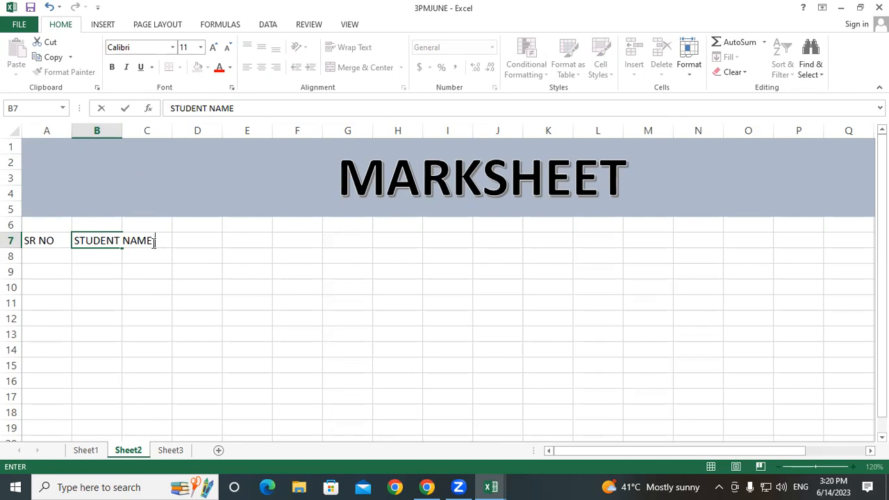
left_click(201, 260)
- Enter the subject headings HINDI, ENGLISH and MATHS in cells C7 to E7
left_click(163, 240)
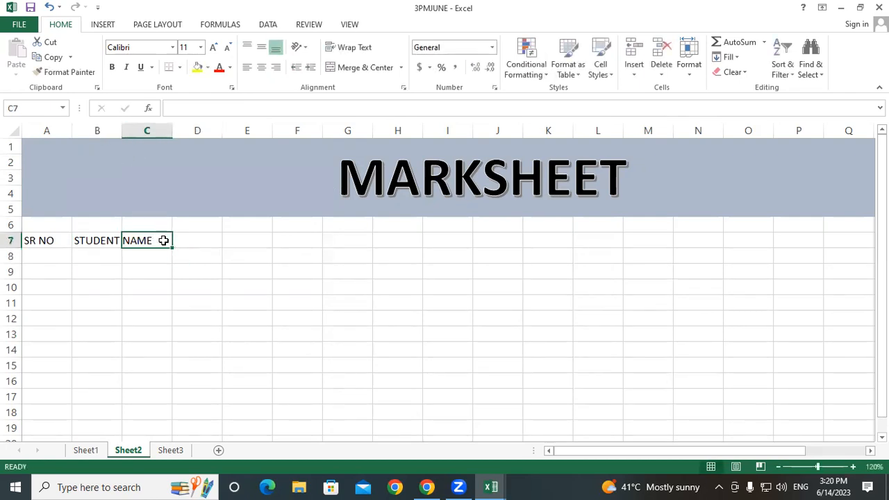
type("HIN")
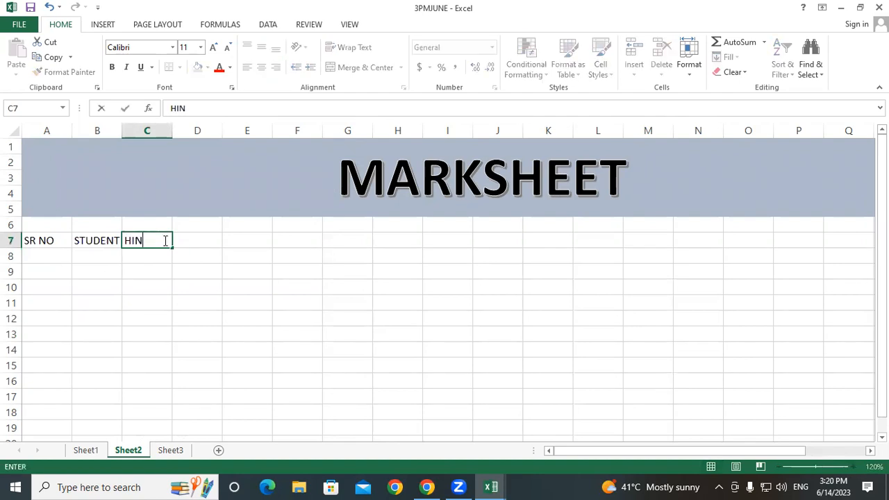
type("DI")
key("Tab")
type("ENG")
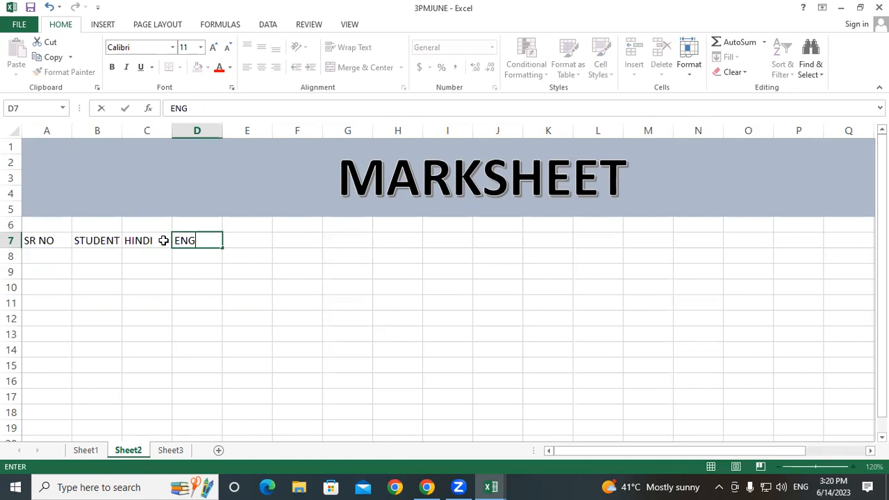
type("LISH")
key("Tab")
type("M")
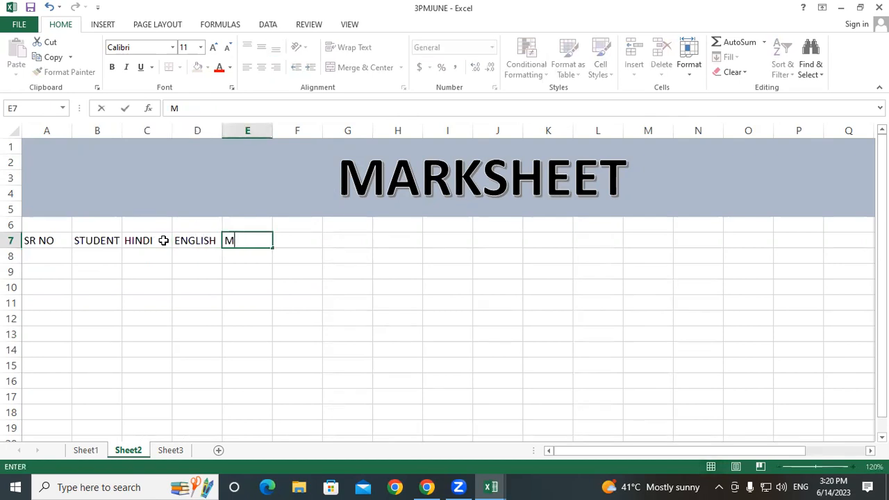
type("ATHS")
key("Tab")
- Continue the subject headings with SCIENCE, SST and ART in cells F7 to H7
type("SC")
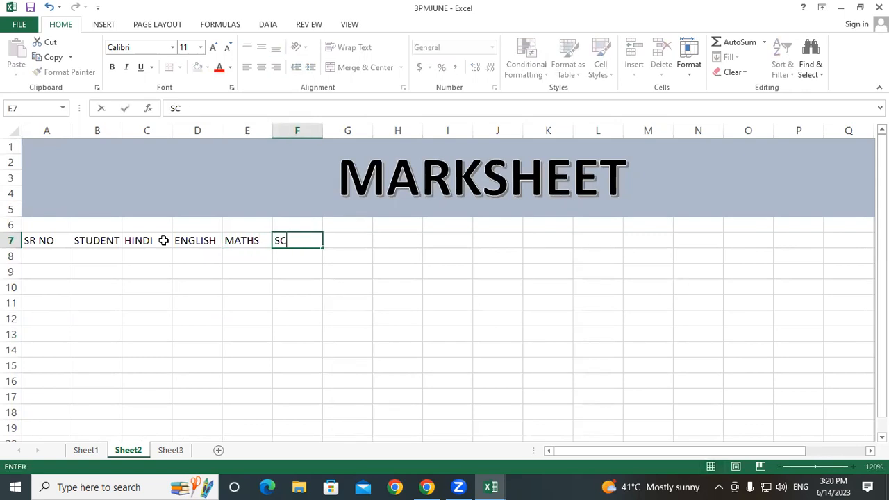
type("IENCE")
key("Tab")
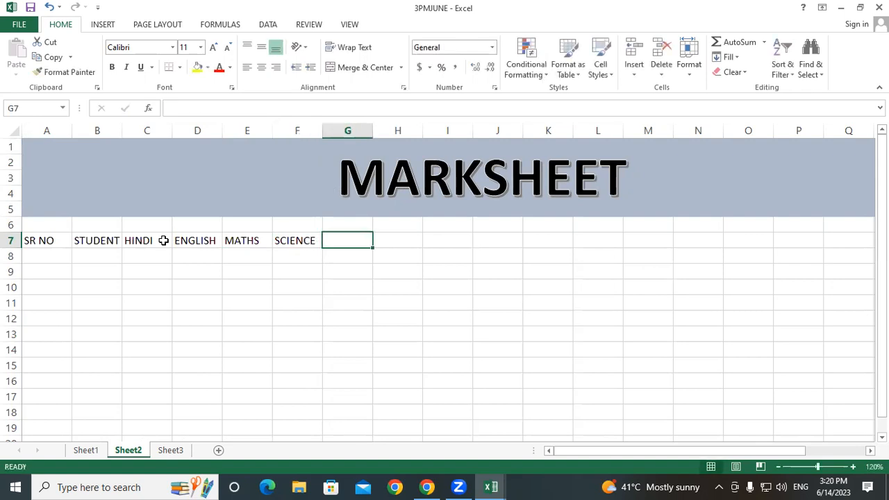
type("SS")
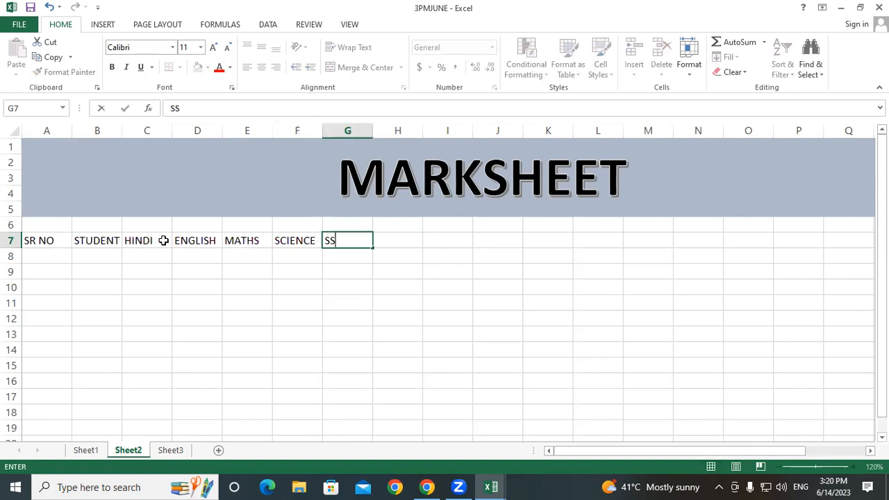
type("T")
key("Tab")
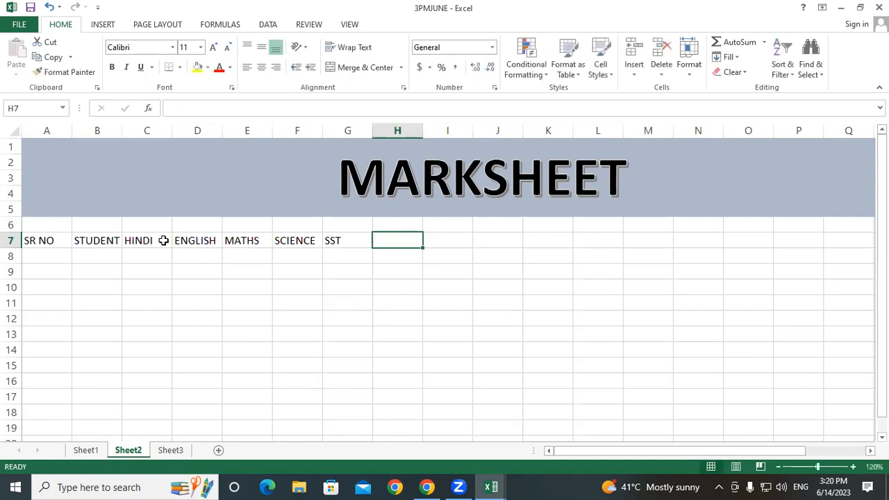
type("ART")
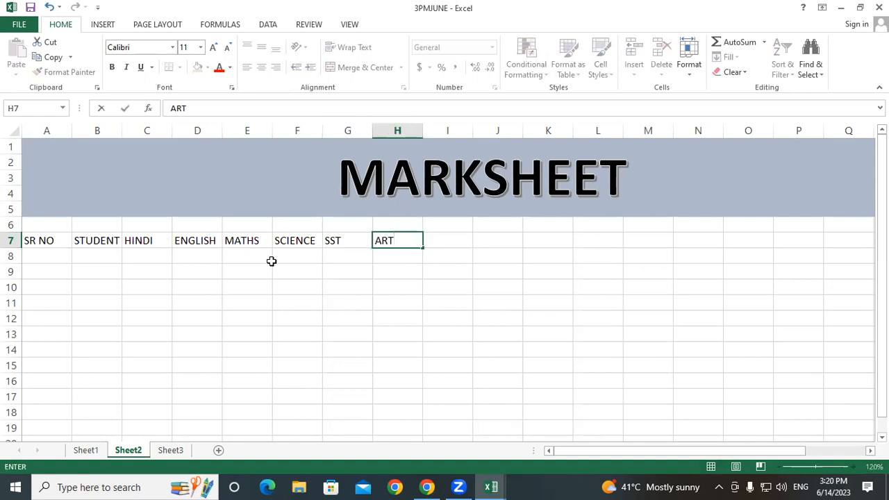
key("Tab")
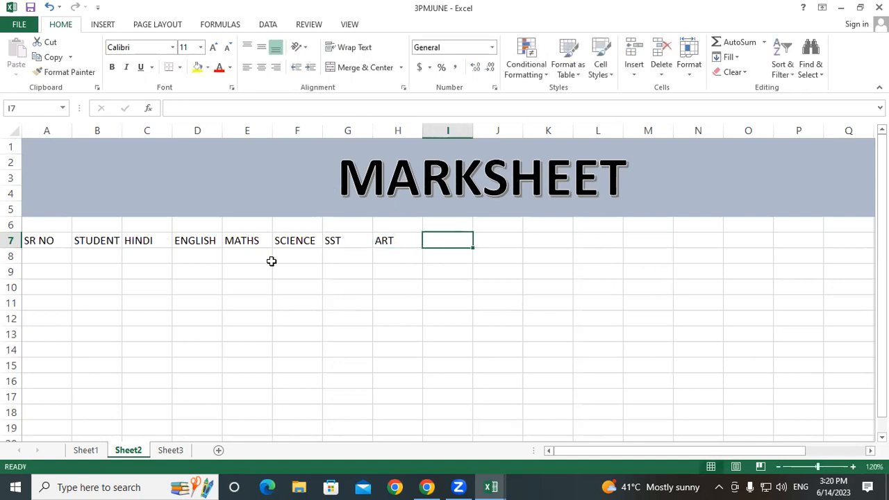
- Enter the result headings OBT MARK, TOTAL MARK and PERCENTAGE in cells I7 to K7
type("OBT MARK")
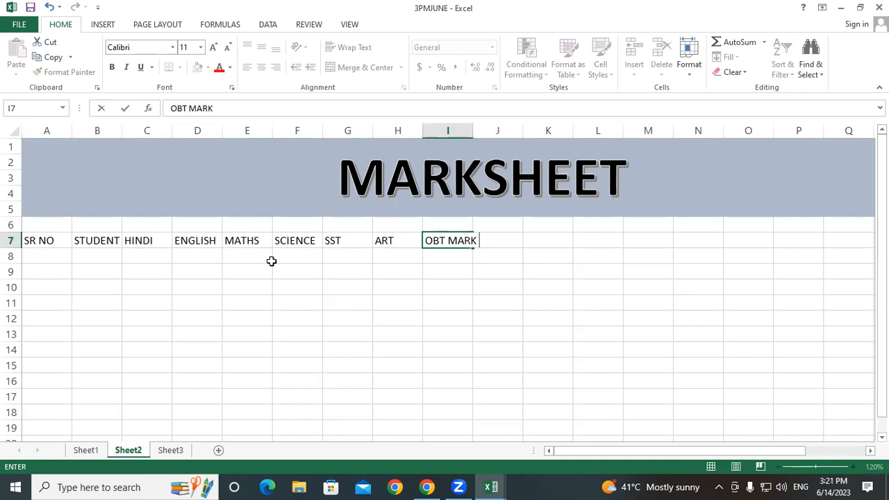
key("BackSpace")
key("Tab")
type("TOTAL MARK")
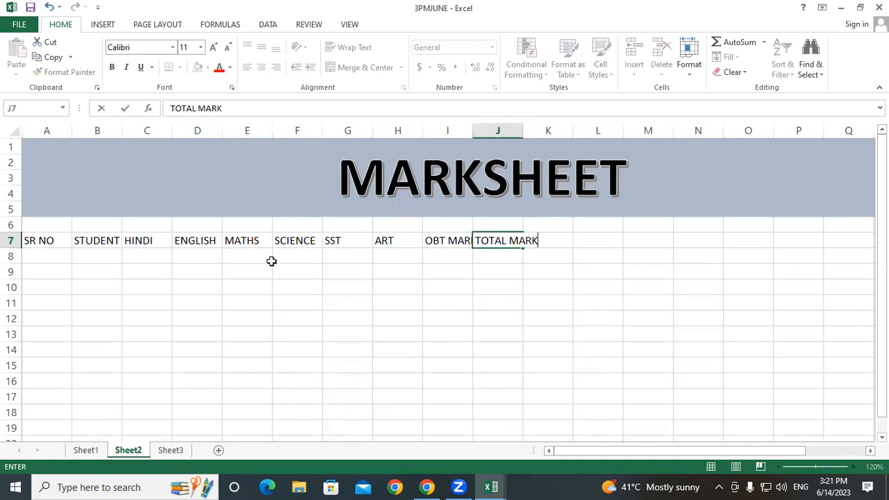
key("Tab")
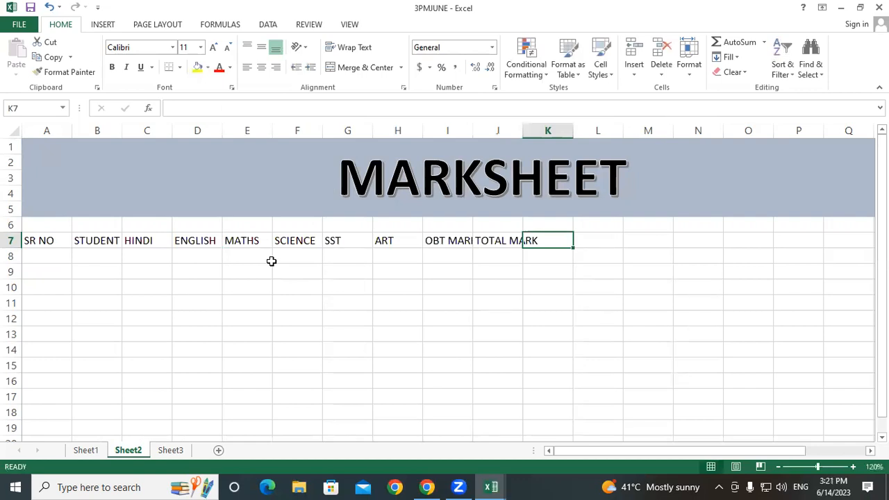
type("PER")
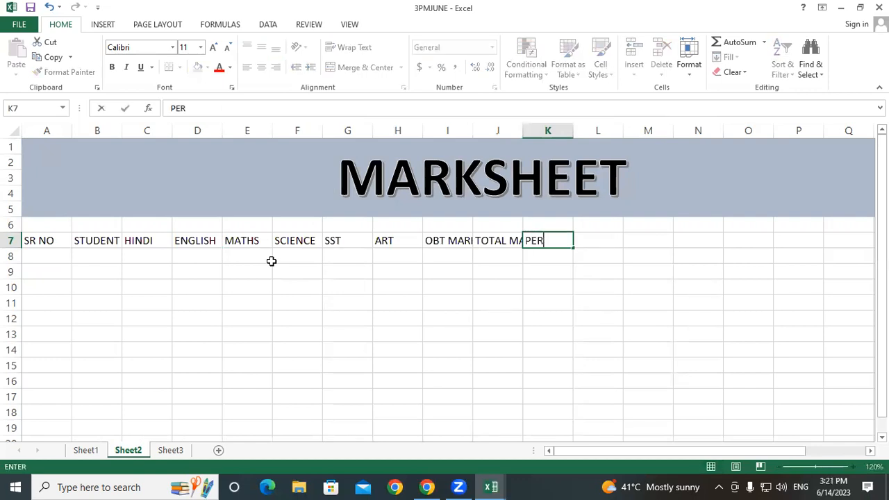
type("CENTAGE")
key("Tab")
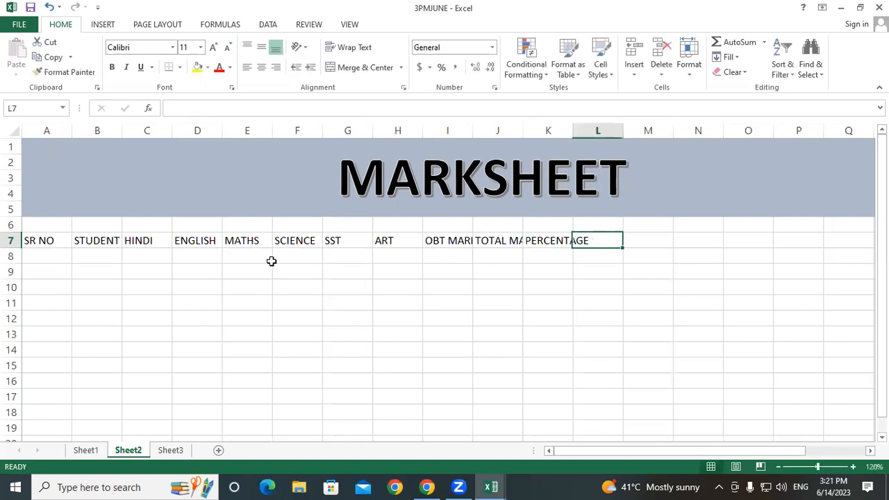
- Complete the heading row with MIN in cell L7 and MAX in cell M7
type("MI")
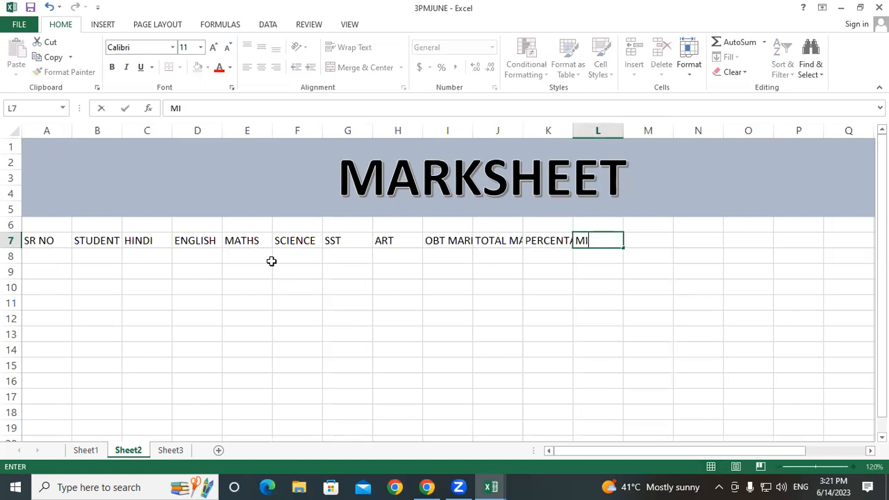
type("N")
key("Tab")
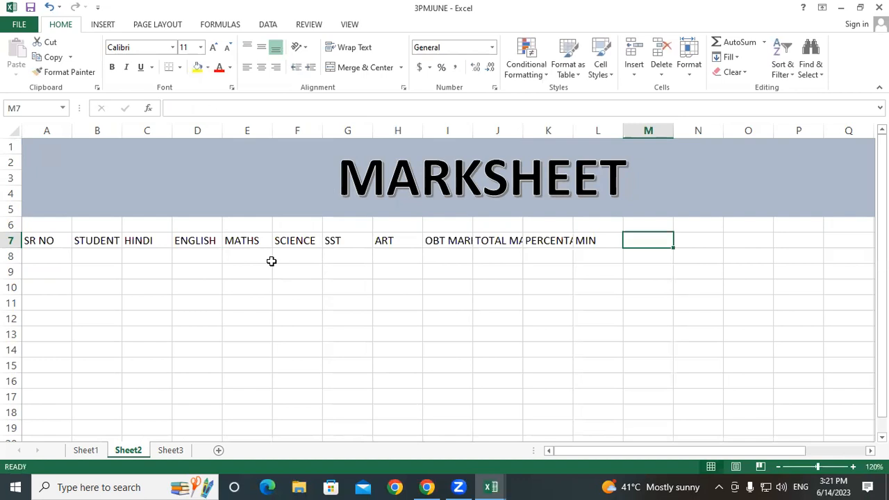
type("MAX")
left_click(391, 262)
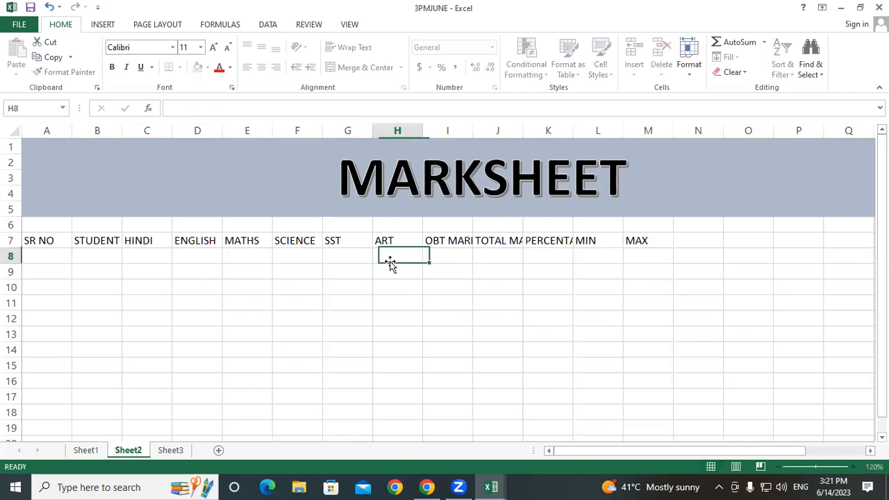
- Make the headings in A7:M7 bold and increase their font size to 16
left_click_drag(44, 240, 639, 240)
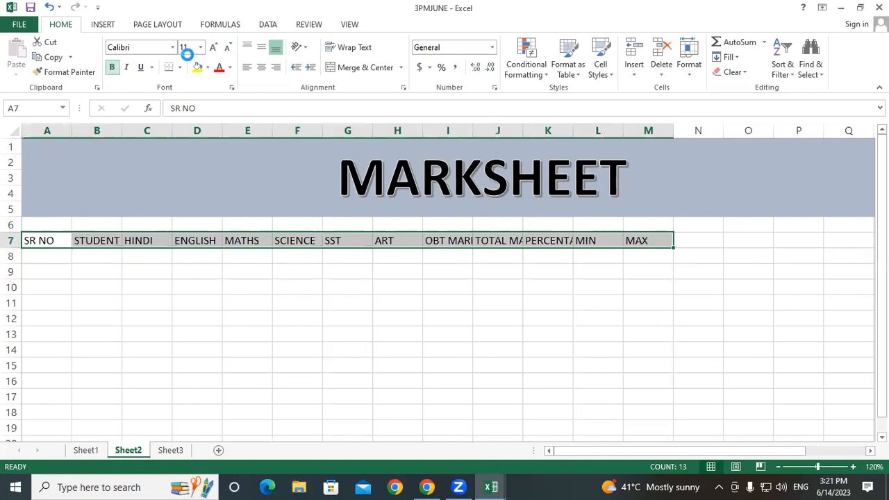
key("ctrl+b")
left_click(214, 47)
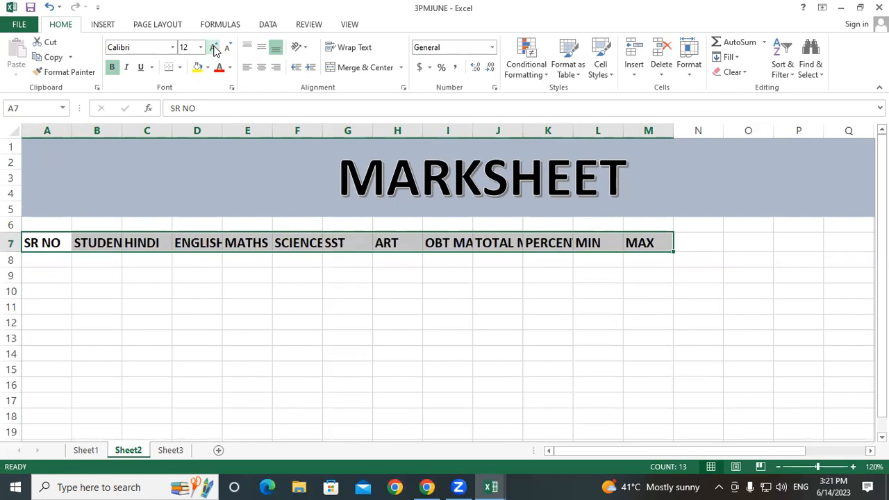
left_click(213, 47)
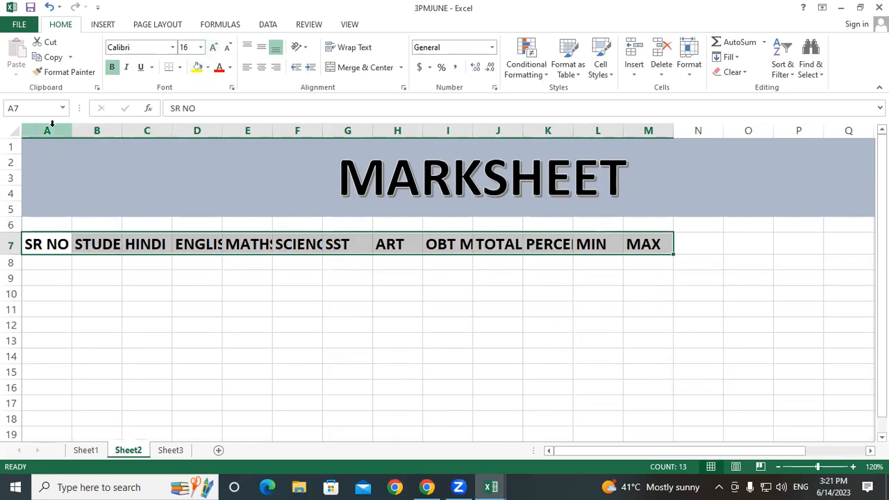
- Auto-fit the widths of columns A through M to the heading text
left_click_drag(57, 128, 665, 147)
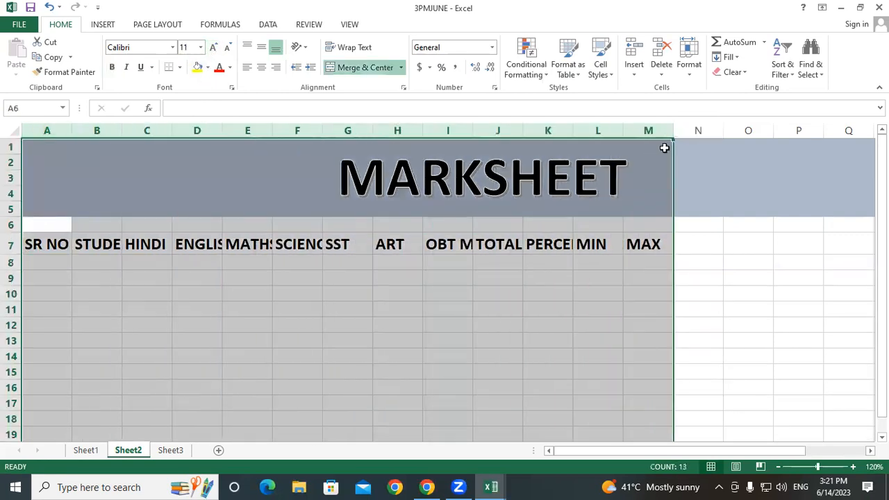
double_click(677, 131)
left_click(645, 287)
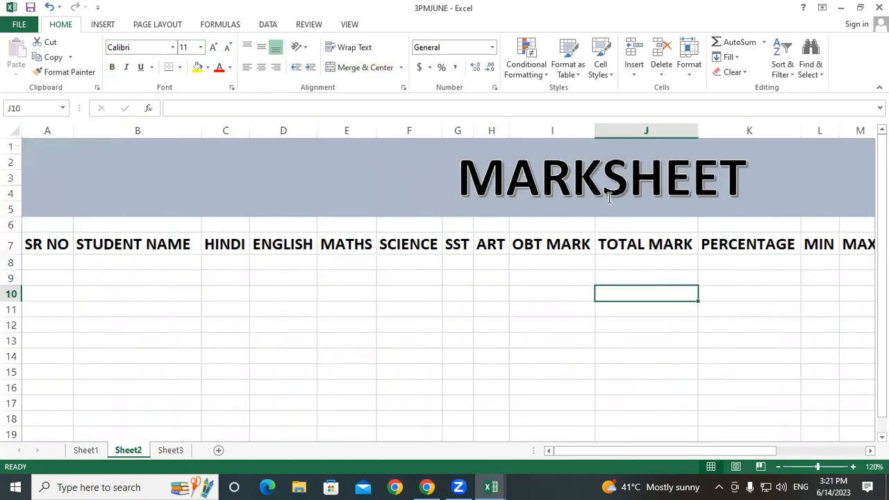
- Move the MARKSHEET title text leftward within the banner, so that it sits roughly centred above the SCIENCE to OBT MARK columns
left_click(609, 196)
left_click_drag(619, 210, 518, 199)
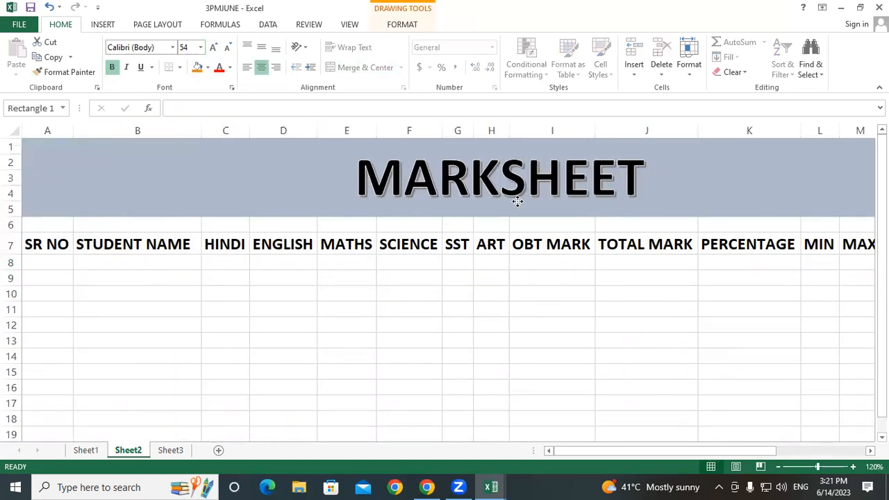
left_click(459, 287)
- Apply All Borders to the heading cells A7:M7
mouse_move(32, 245)
left_mouse_down()
mouse_move(577, 251)
mouse_move(851, 243)
left_mouse_up()
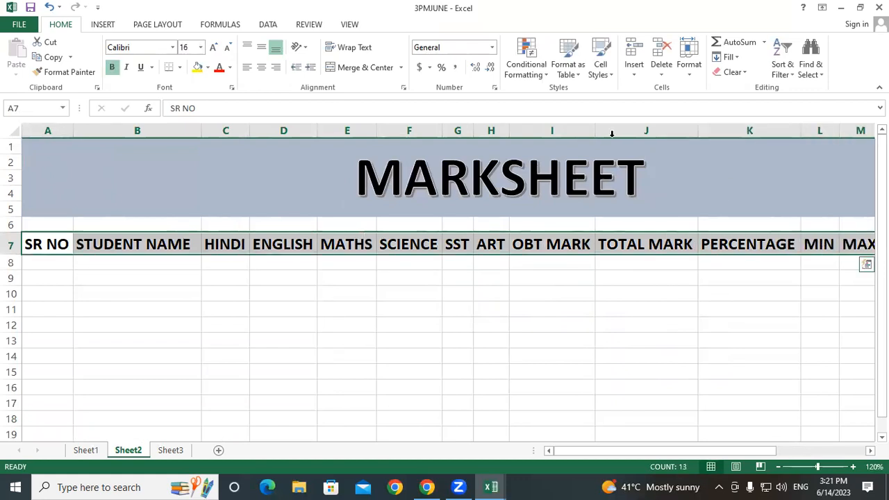
left_click(179, 67)
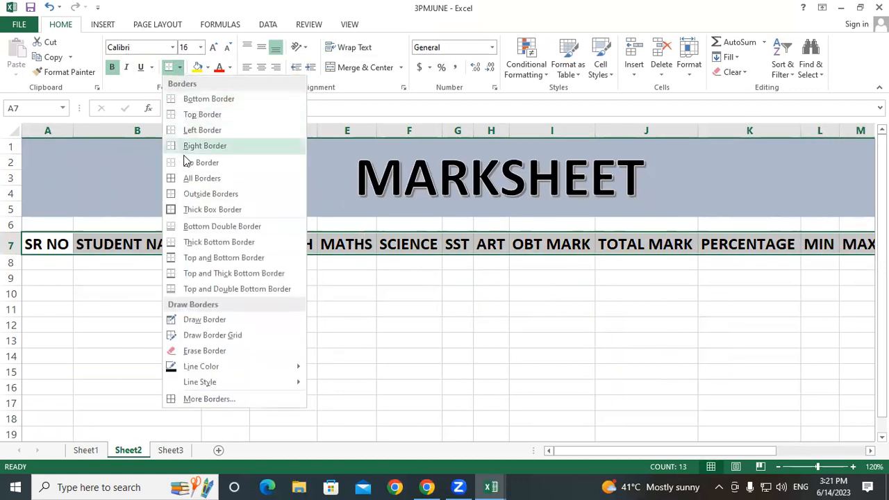
left_click(187, 179)
left_click(505, 373)
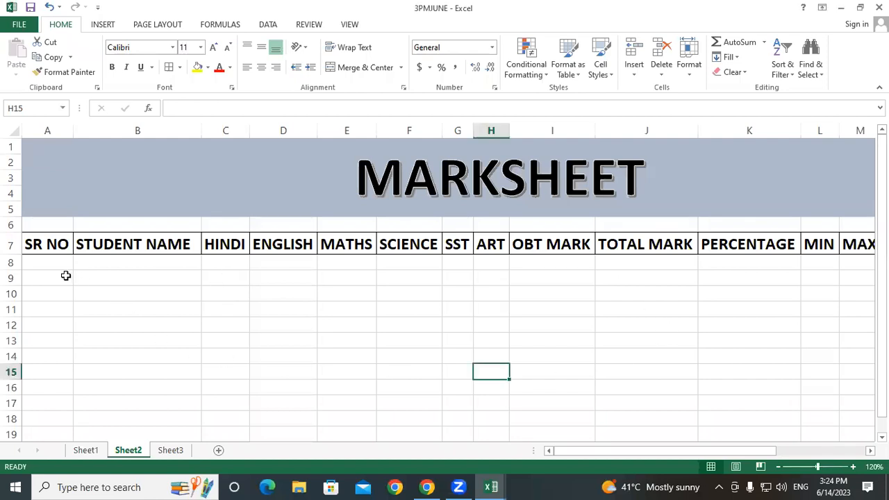
- Fill A8:A17 with the serial numbers 1 to 10 and set their font size to 14
left_click(62, 276)
left_click(56, 259)
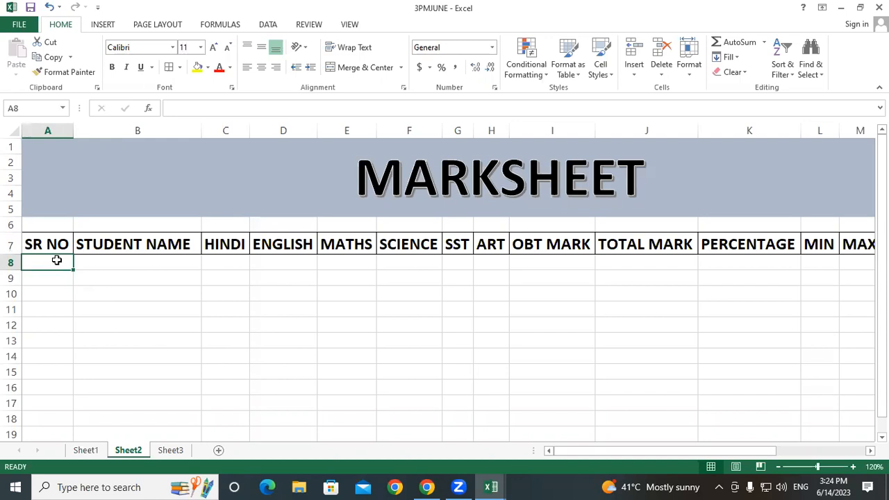
type("1")
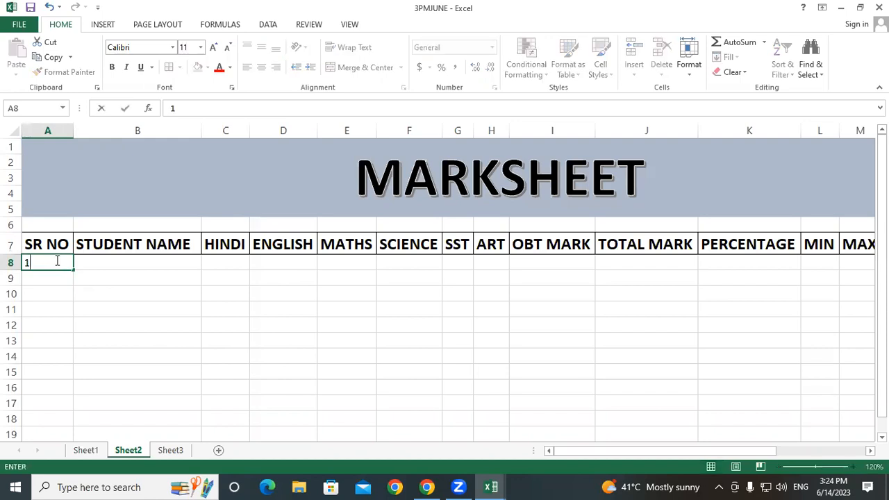
key("Return")
left_click(57, 260)
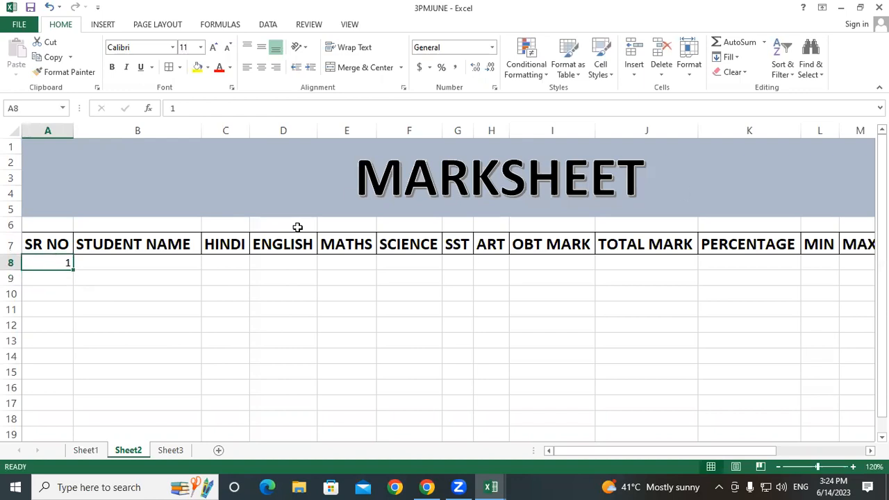
left_click_drag(73, 268, 60, 412)
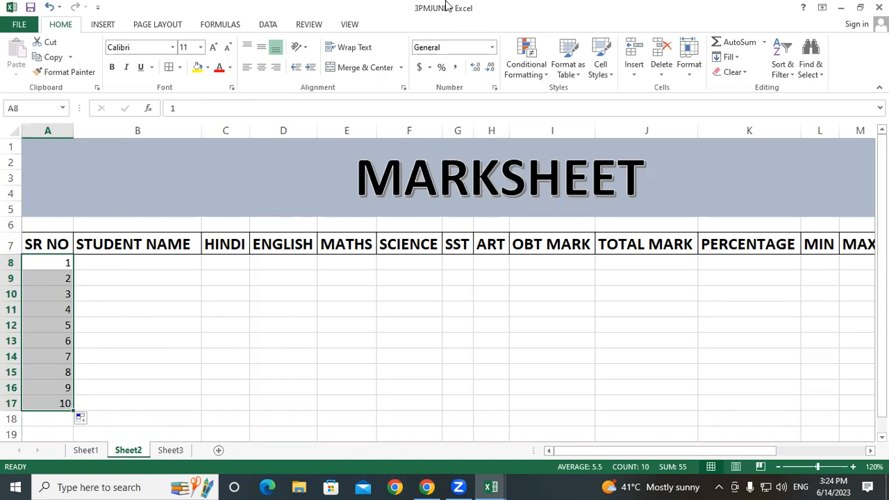
left_click(212, 47)
left_click(212, 47)
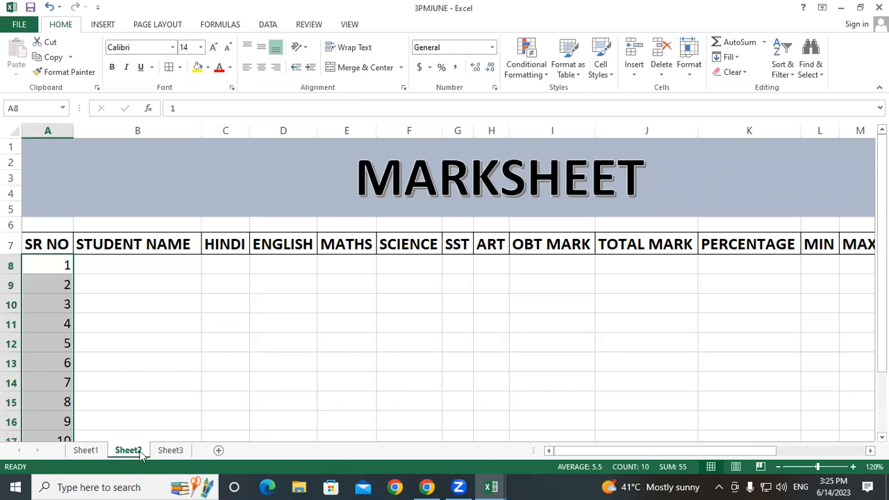
- Copy the ten students' serial numbers and names from Sheet1 and paste them into Sheet2 starting at A8
left_click(85, 450)
left_click_drag(99, 254, 163, 419)
key("ctrl+c")
left_click(132, 450)
left_click(46, 269)
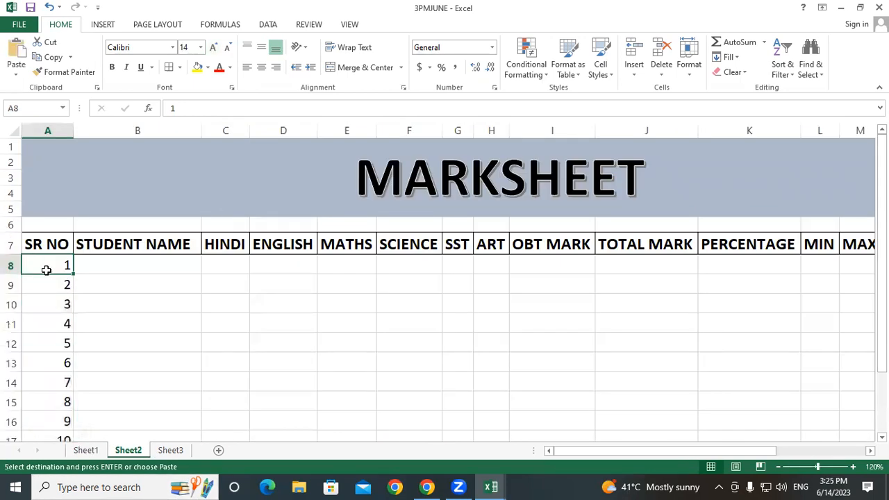
key("ctrl+v")
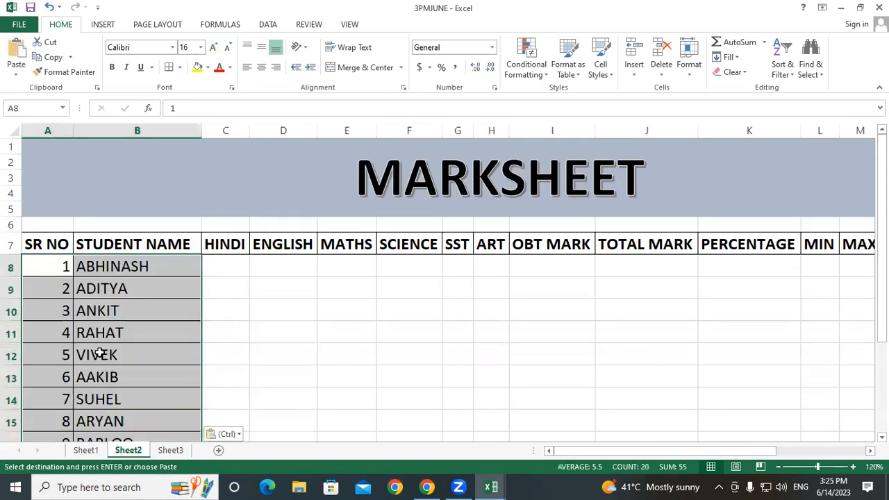
left_click(243, 354)
scroll(503, 352, "down", 1)
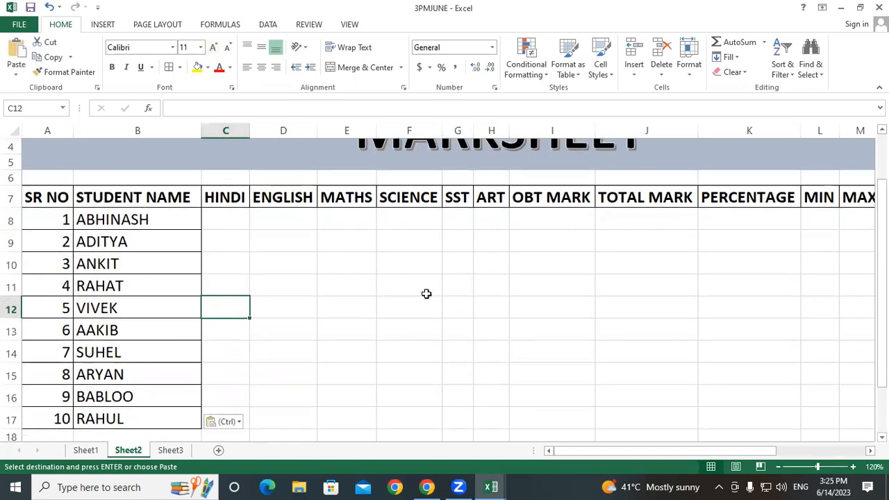
- Enter =RANDBETWEEN(35,90) in C8 and fill it across all six subject columns for every student, through H17
left_click(229, 217)
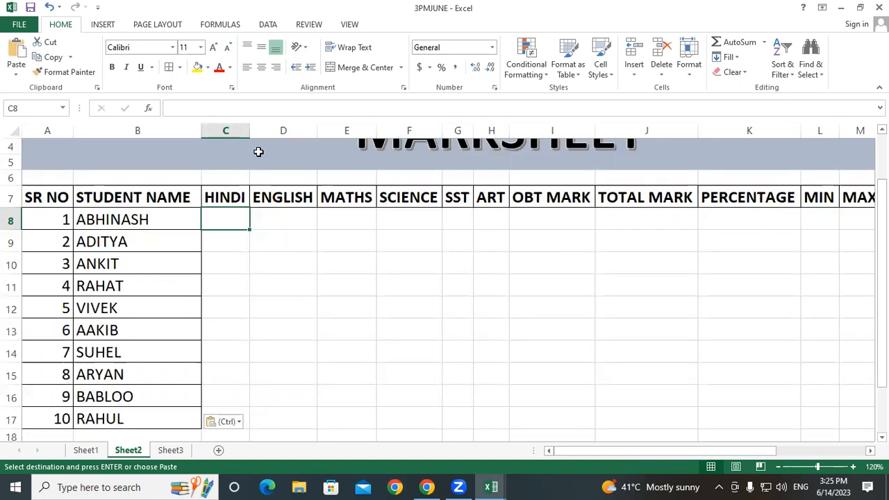
type("=")
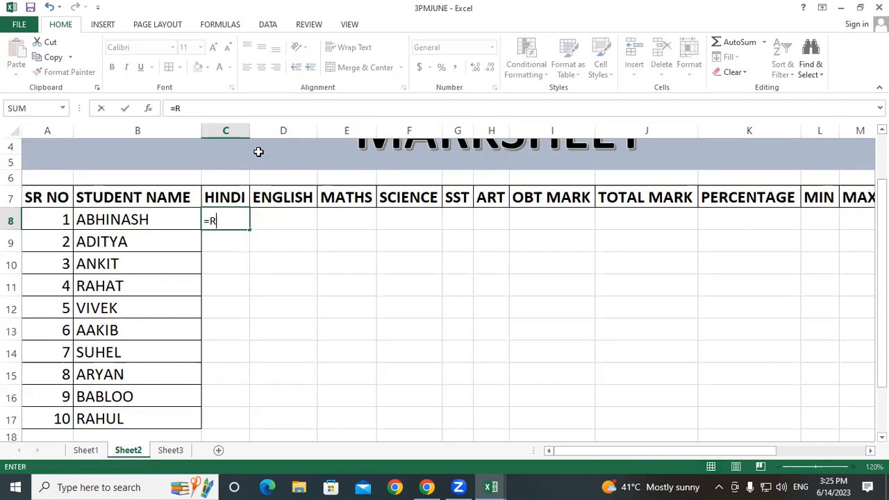
type("RAN")
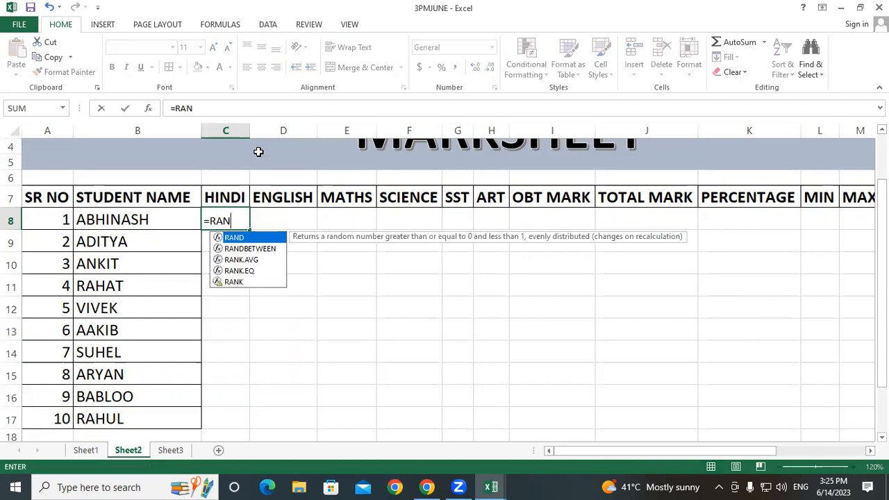
key("Down")
key("Tab")
type("35,9")
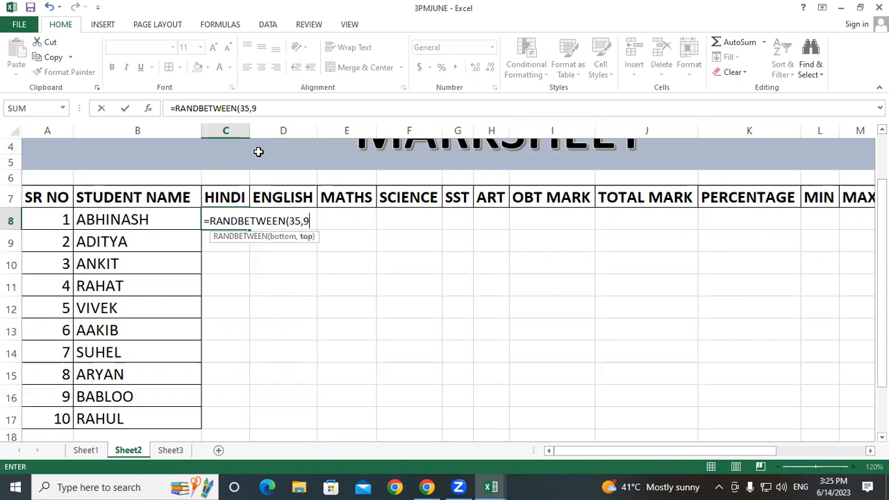
type("0)")
key("Return")
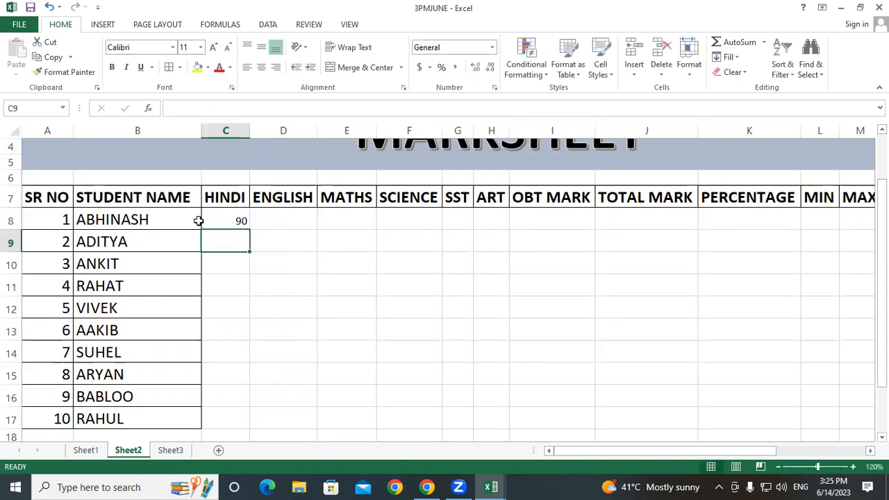
left_click_drag(249, 229, 512, 413)
- Replace the random-number formulas in C8:H17 with fixed numbers by copying the range and pasting it over itself as values
right_click(403, 217)
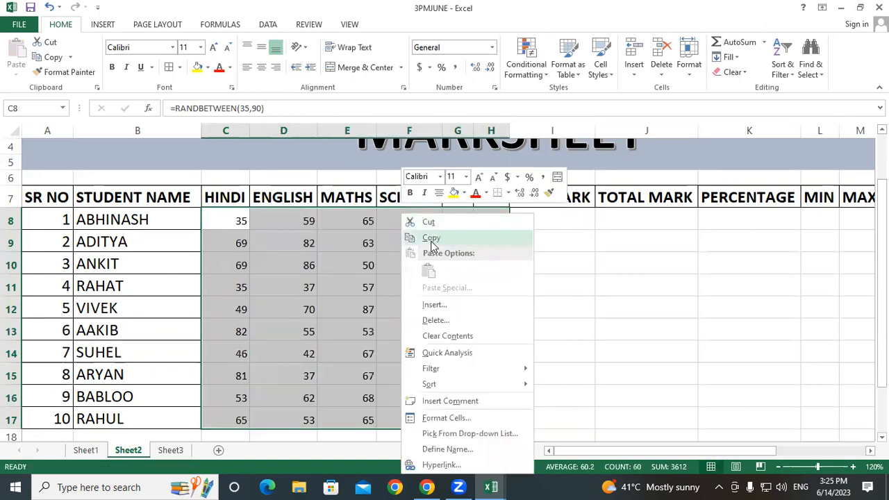
left_click(430, 237)
right_click(393, 252)
left_click(422, 288)
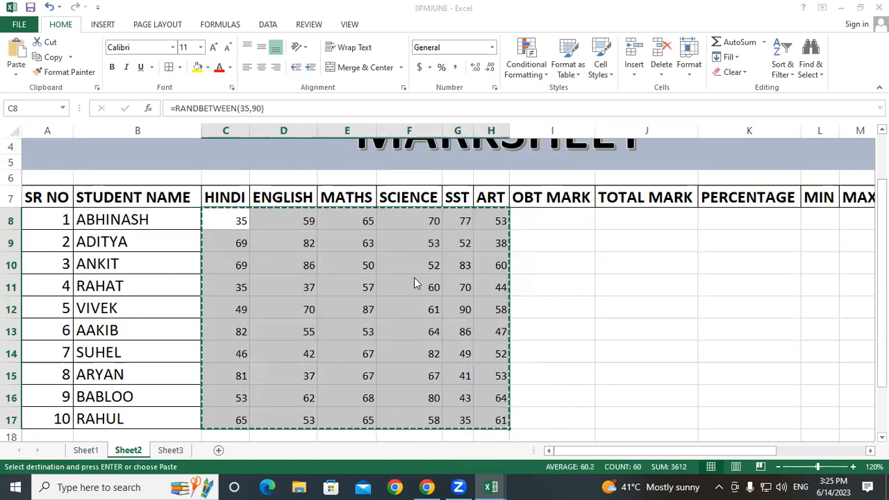
left_click(313, 236)
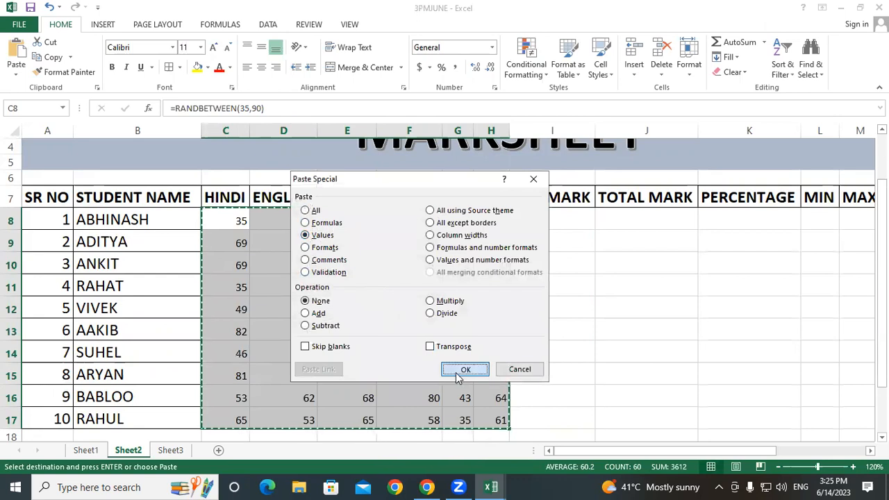
left_click(463, 369)
left_click(601, 356)
left_click(693, 308)
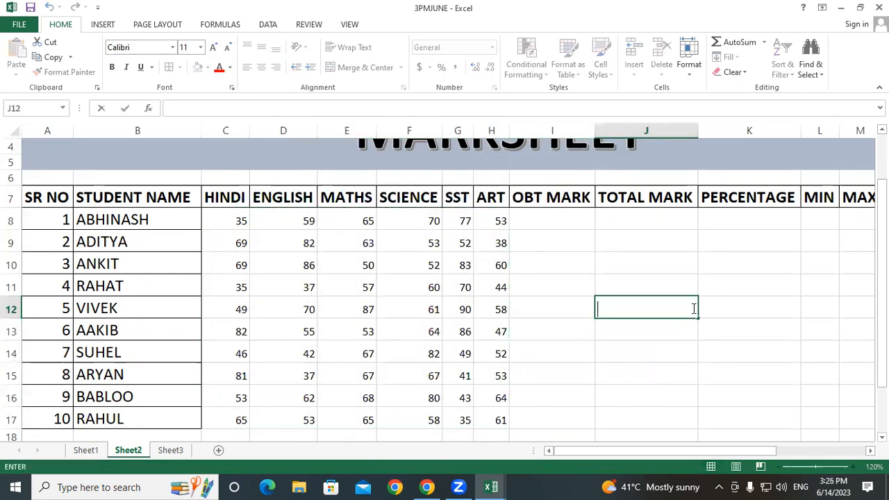
- Set the font size of the subject marks in C8:H17 to 16
left_click_drag(240, 216, 490, 425)
left_click(213, 49)
left_click(213, 49)
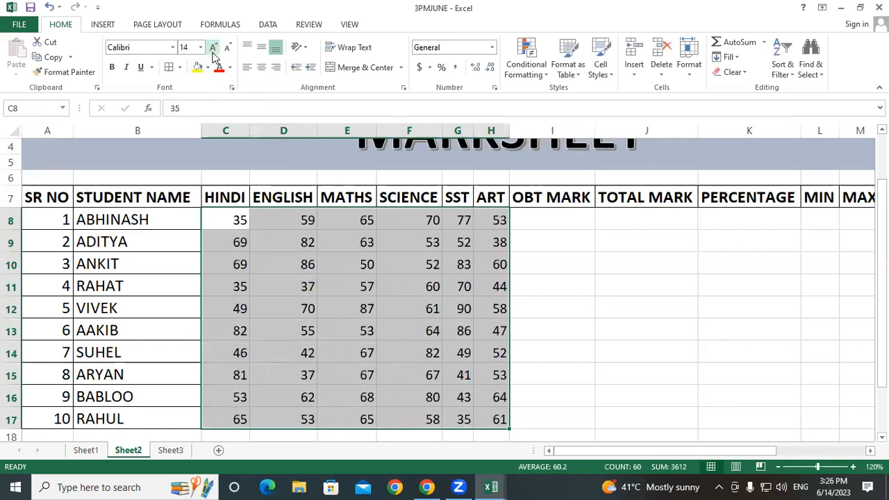
left_click(213, 48)
left_click(612, 345)
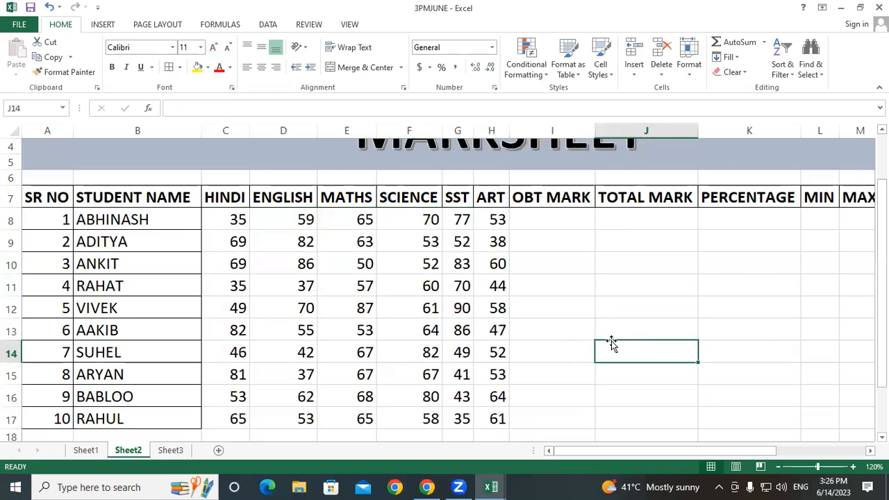
- Apply All Borders to the whole marksheet table A7:M17
left_click_drag(54, 197, 849, 412)
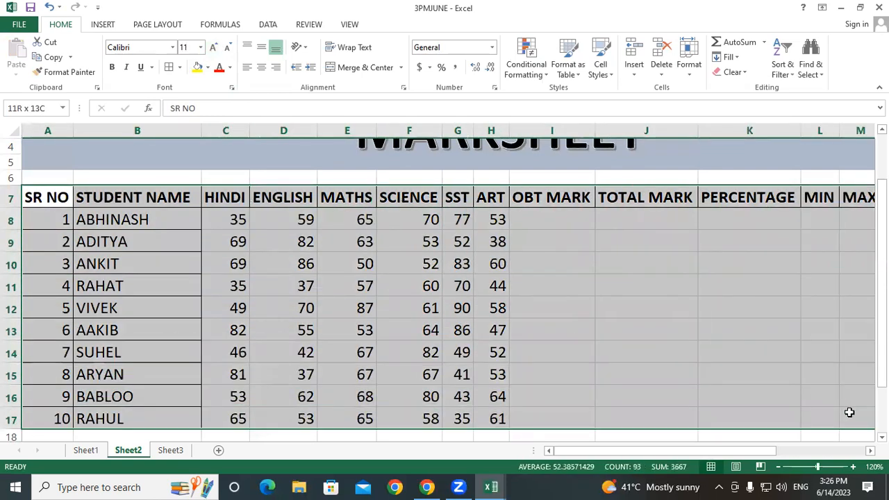
left_click(169, 67)
left_click(560, 285)
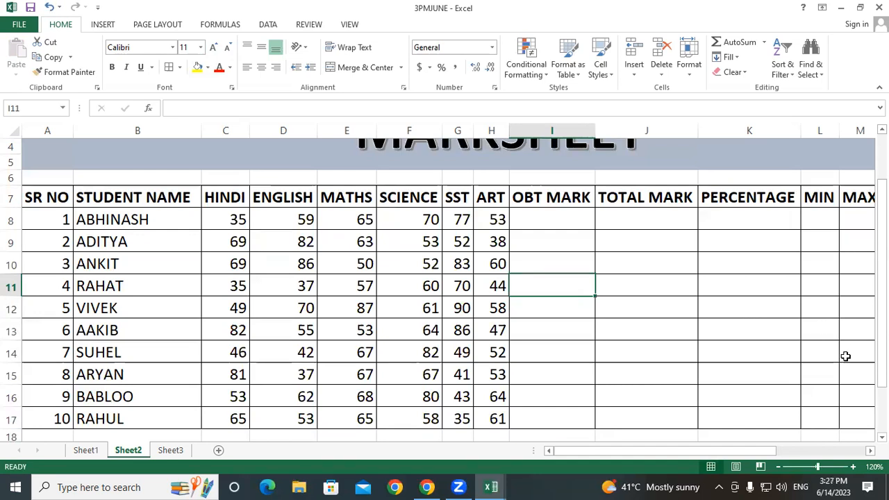
- Enter 600 in J8 as the first student's total mark
left_click(625, 216)
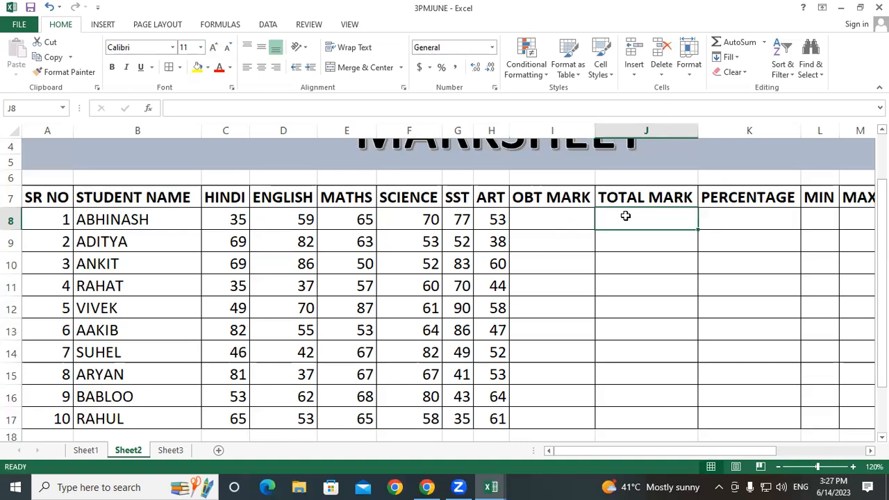
type("600")
key("Return")
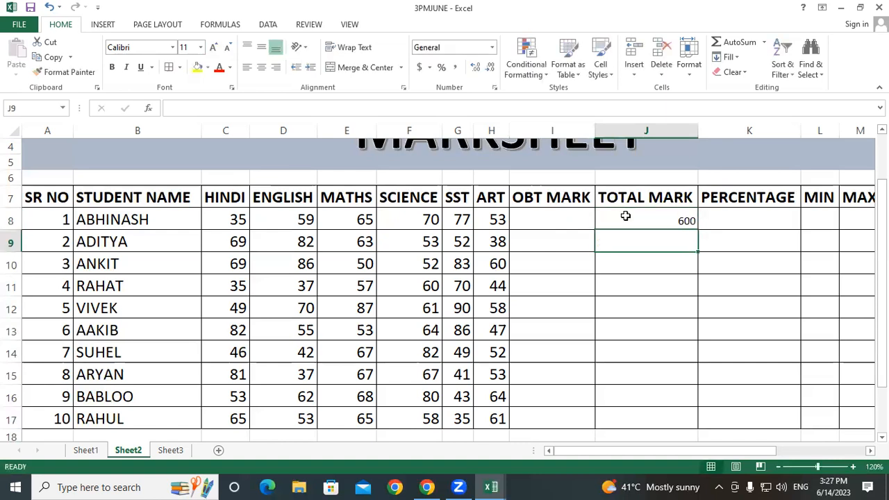
left_click(235, 214)
left_click(281, 215)
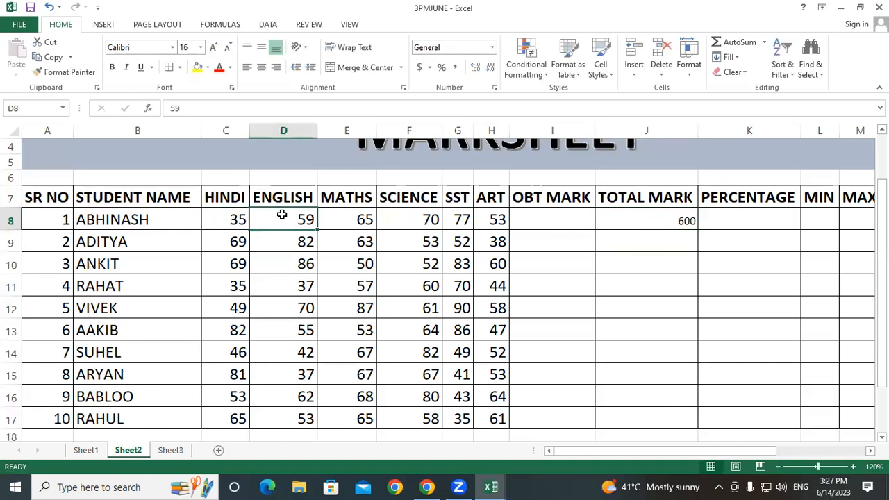
left_click(343, 222)
left_click(407, 222)
left_click(458, 221)
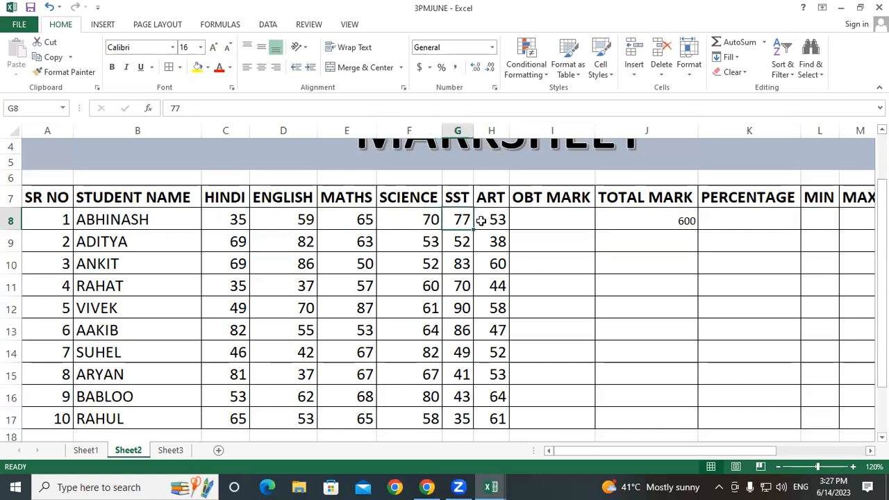
left_click(484, 220)
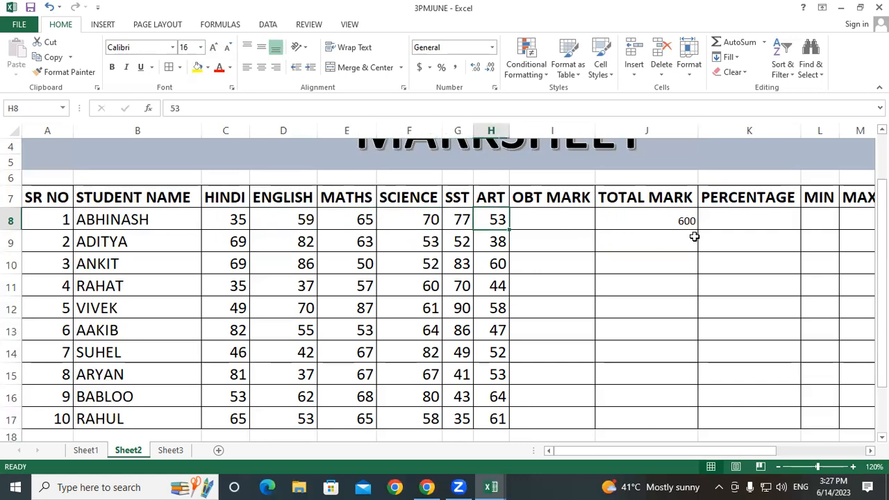
- Fill the total mark from J8 down to J17 and set the column's values to font size 16
left_click(668, 213)
double_click(700, 230)
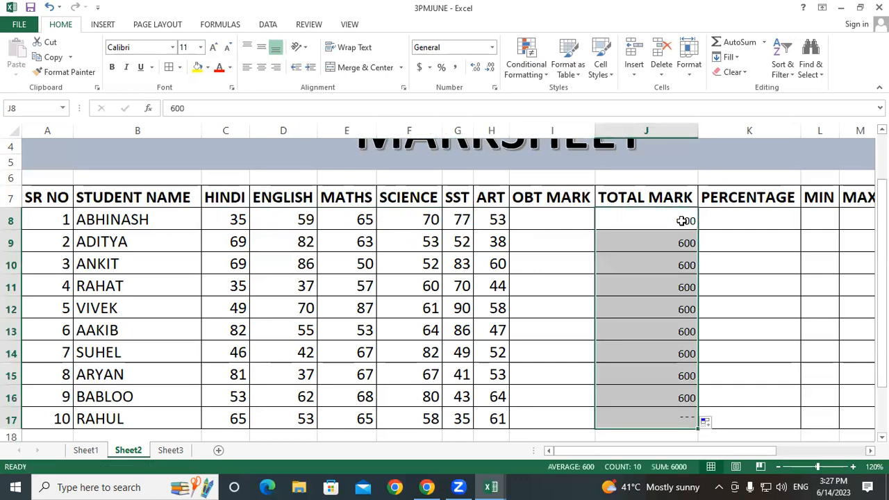
left_click(213, 48)
left_click(213, 48)
left_click(214, 47)
- Enter the formula =C8+D8+E8+F8+G8+H8 in I8 to add up the first student's six subject marks
left_click(550, 220)
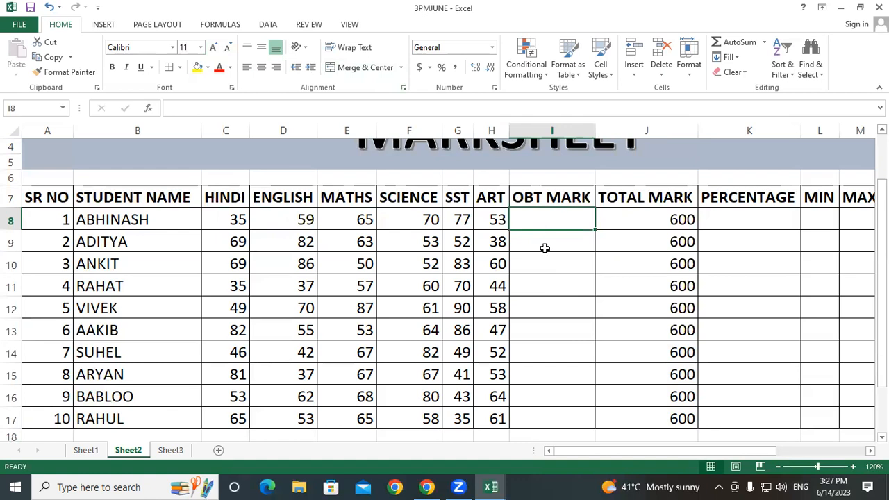
type("=")
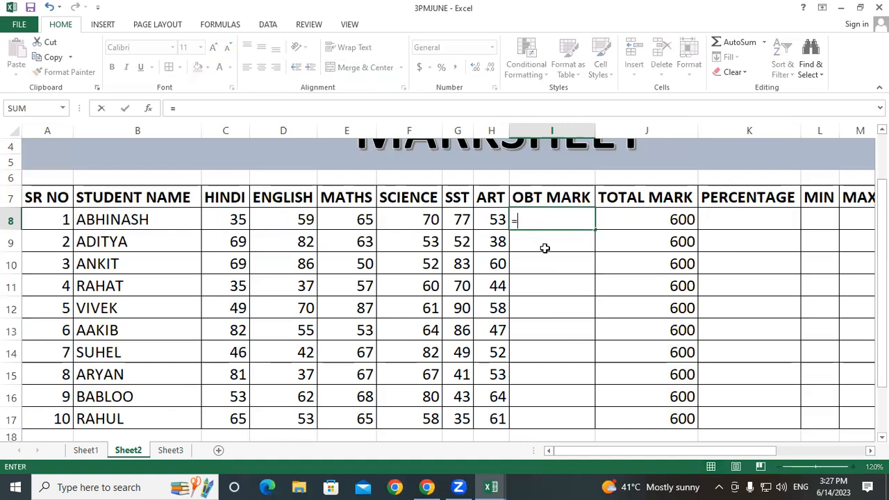
left_click(228, 212)
type("+")
left_click(266, 225)
type("+")
left_click(333, 220)
type("+")
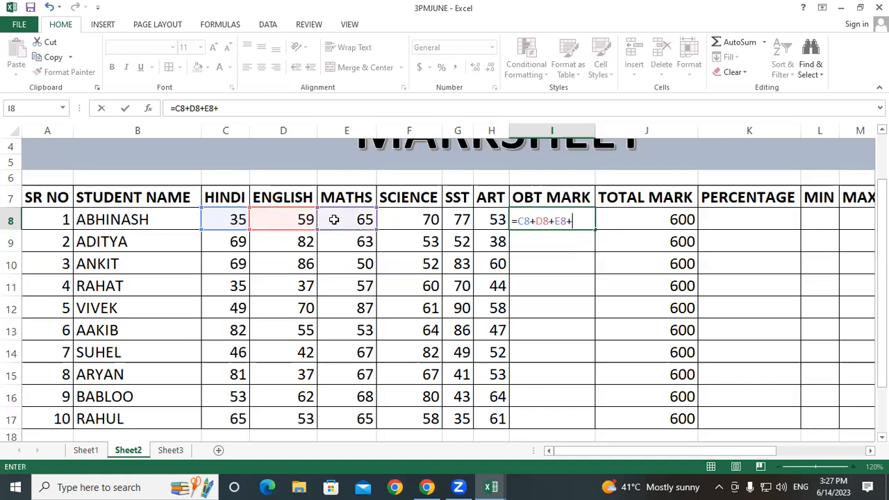
left_click(384, 215)
type("+")
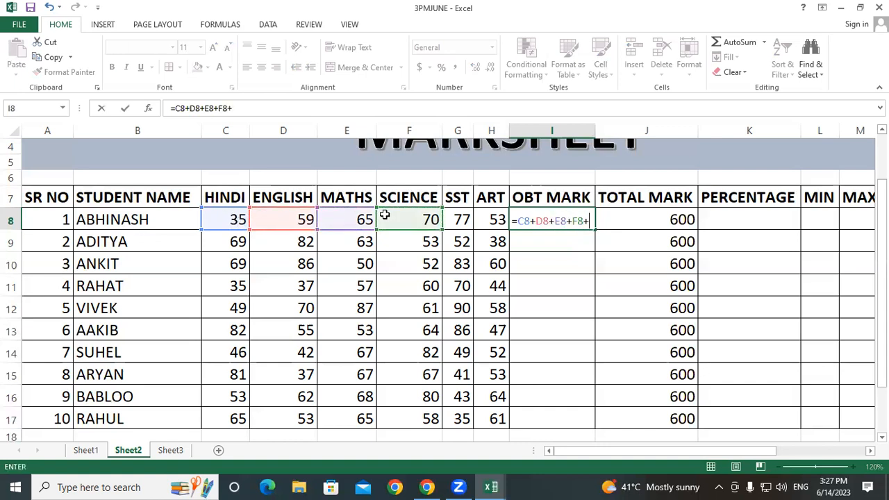
left_click(450, 215)
type("+")
left_click(489, 218)
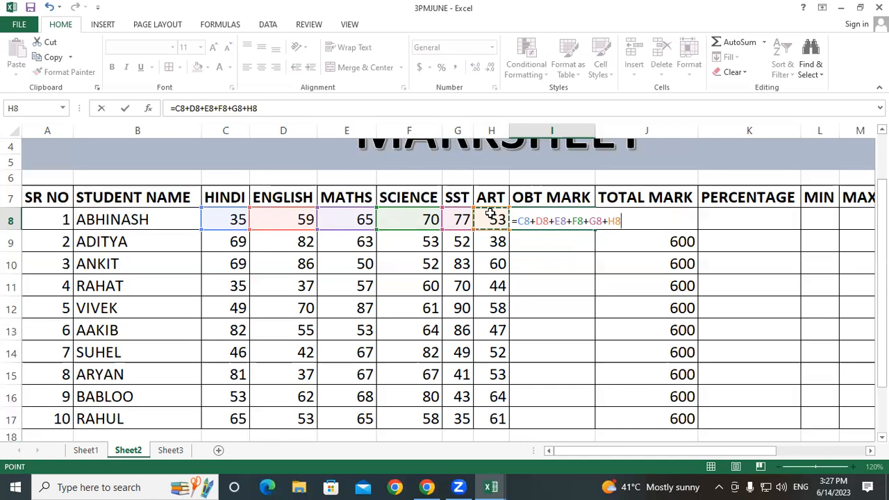
key("Return")
- Set the font size of I8 to 16 and fill its obtained-marks formula down to I17
left_click(569, 218)
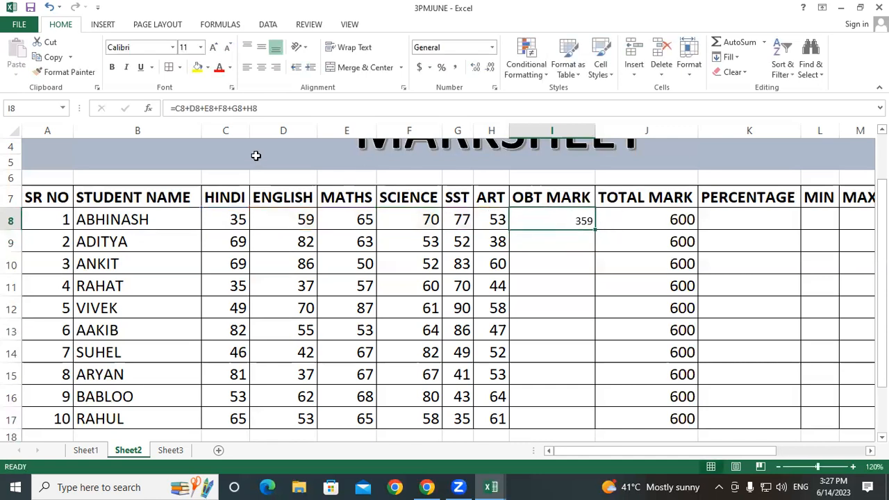
left_click(214, 50)
left_click(213, 51)
left_click(214, 52)
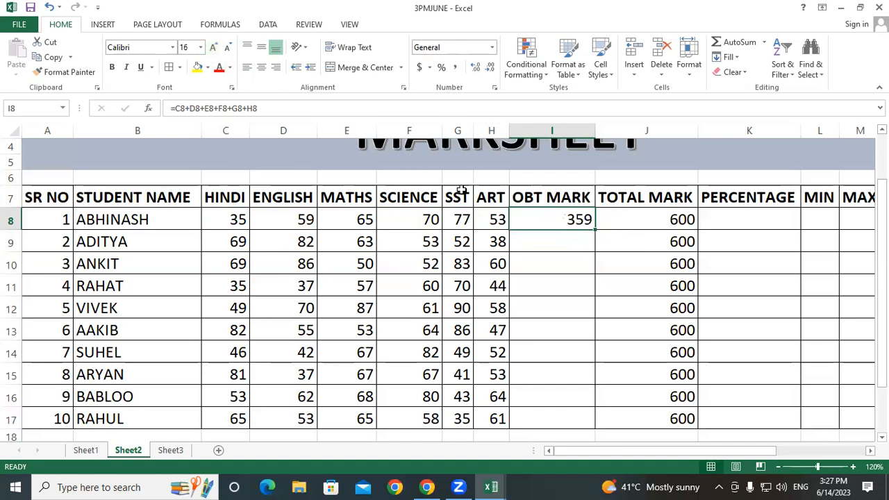
double_click(596, 229)
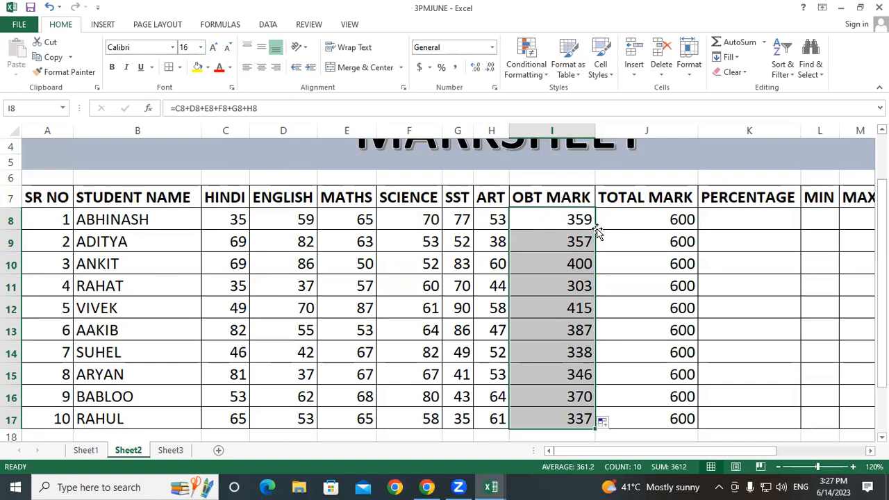
- Clear the obtained marks in I8:I17 and enter =SUM(C8:H8) in I8 for the first student
key("Delete")
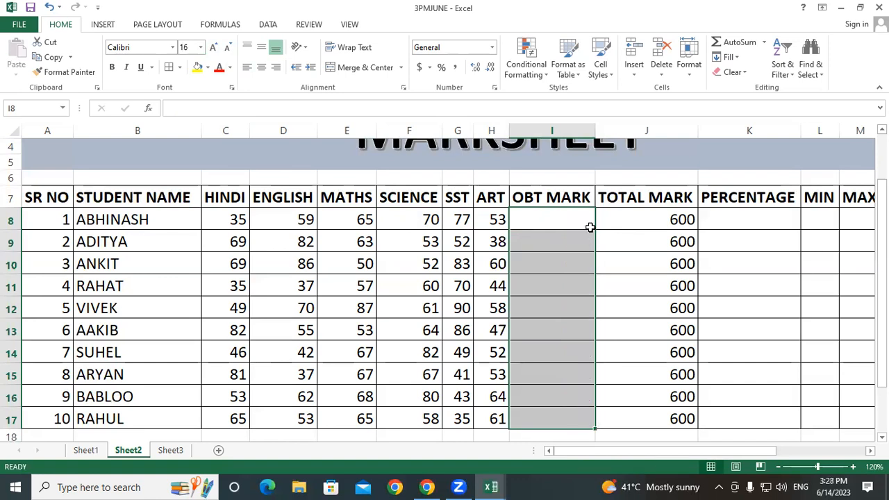
left_click(565, 225)
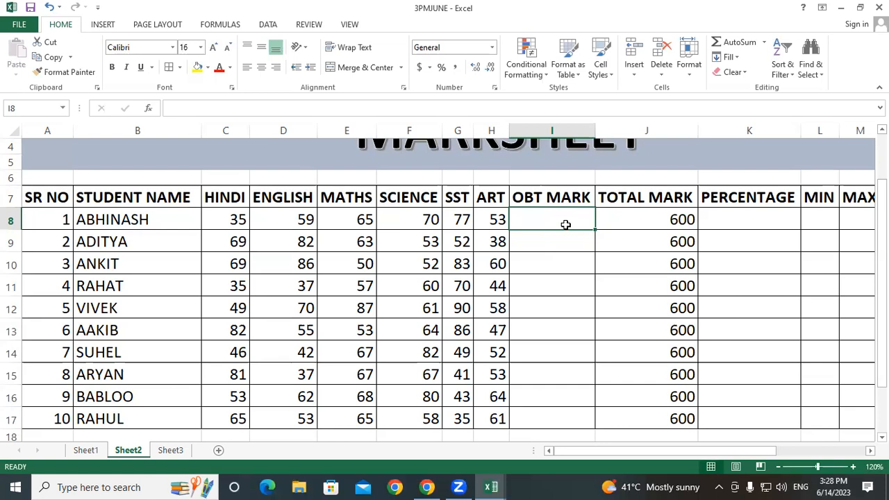
type("SUM")
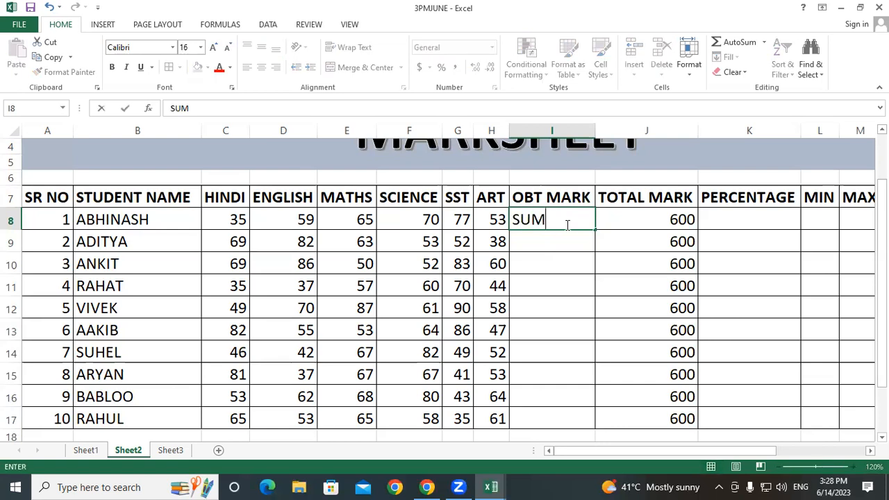
key("BackSpace")
key("BackSpace")
key("BackSpace")
type("=SU")
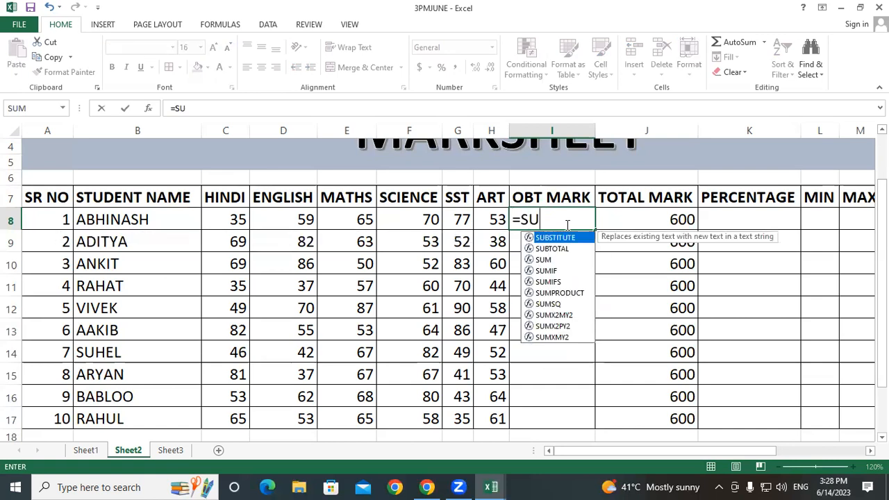
type("M(")
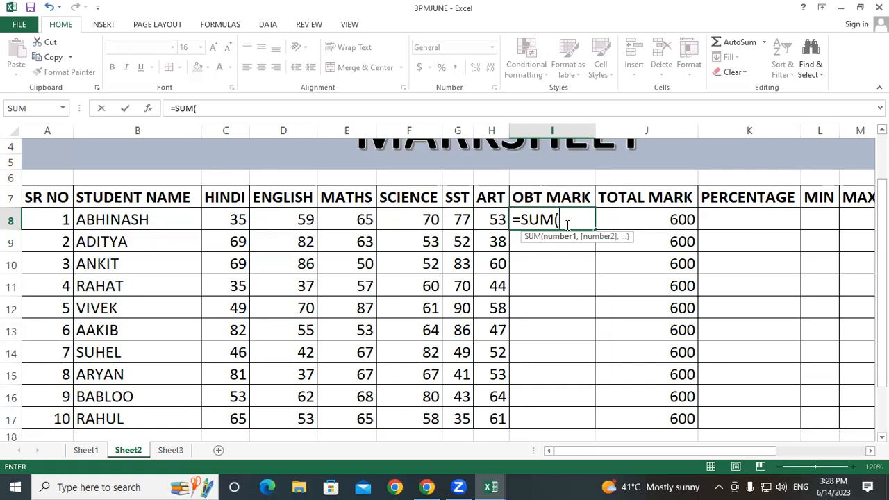
left_click(233, 220)
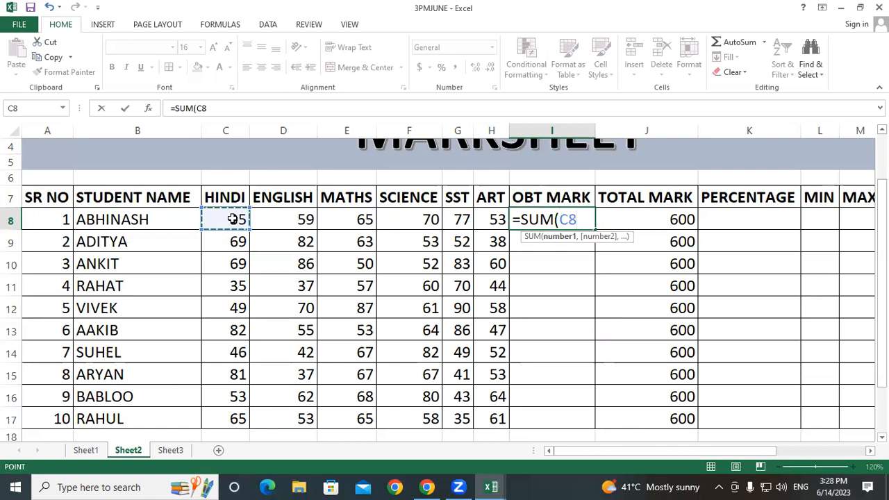
left_click_drag(233, 220, 482, 215)
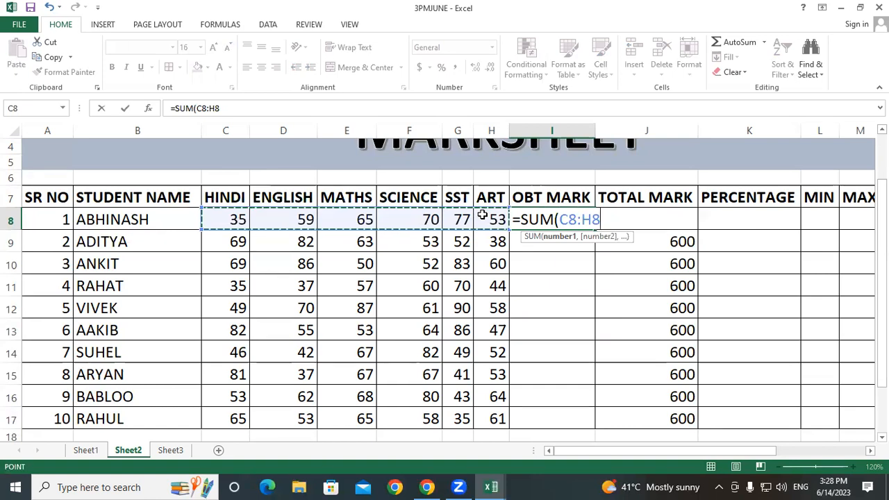
type(")")
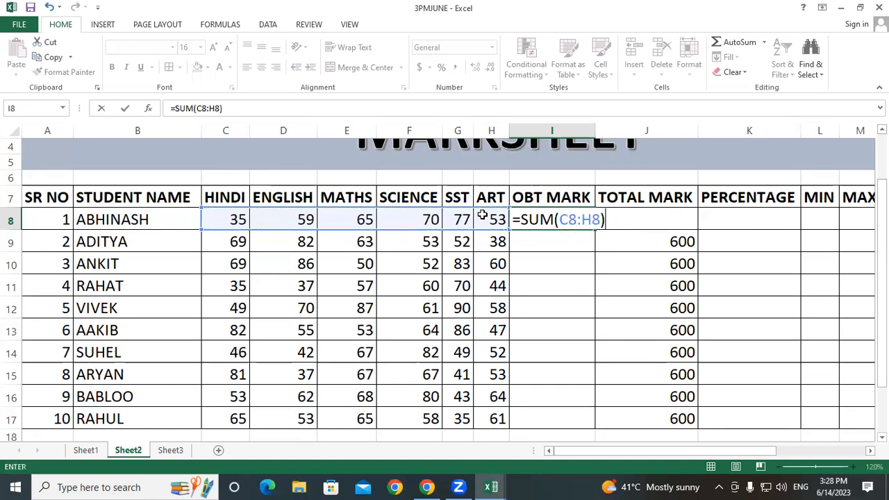
key("Return")
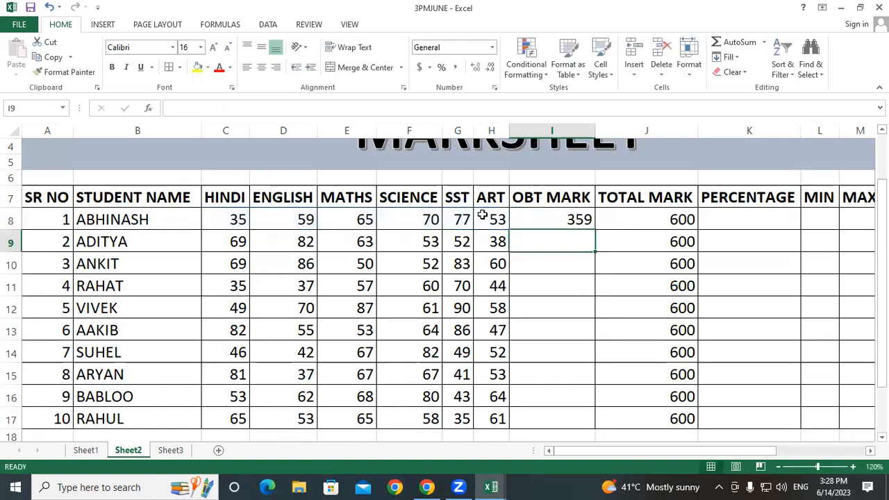
- Fill the SUM formula from I8 down to I17 and clear the filled obtained marks
left_click(579, 217)
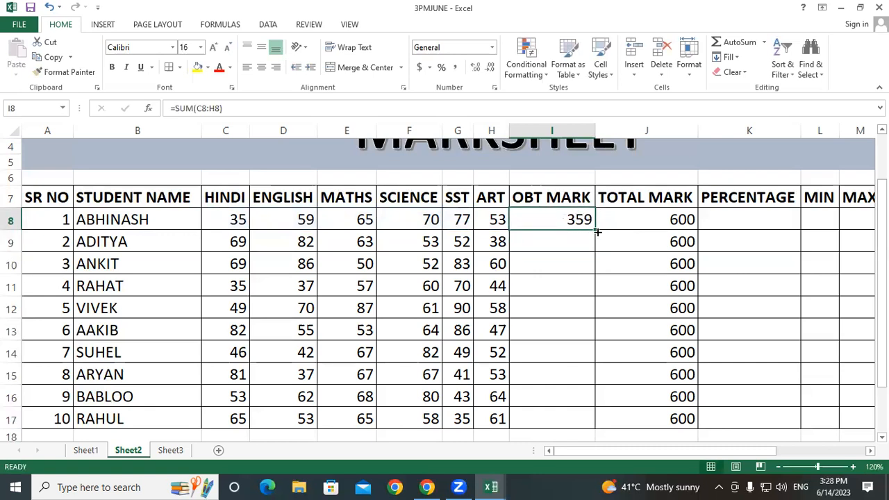
double_click(595, 236)
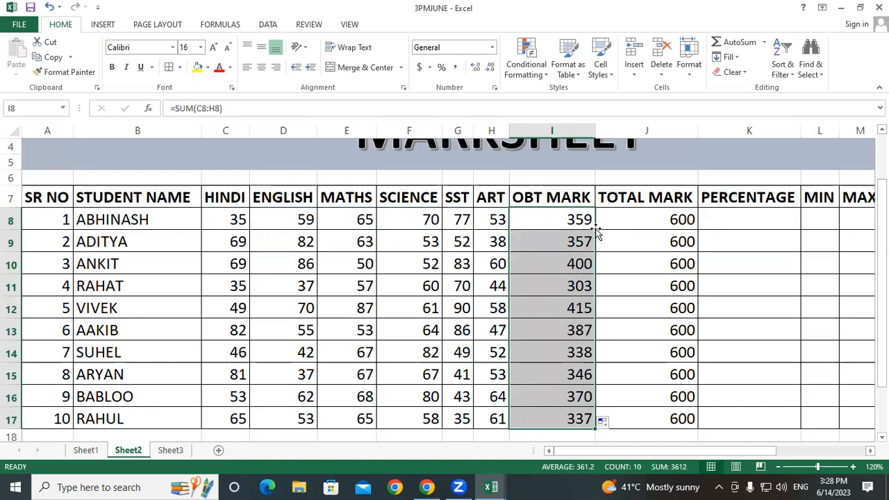
key("Delete")
left_click(534, 228)
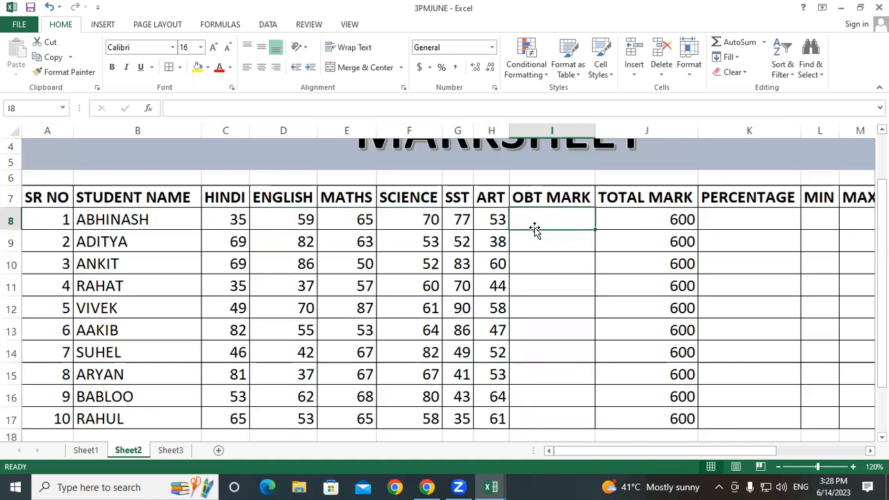
- Enter =SUM(C8:H8) in I8 again to total the first student's six subject marks
type("=SU")
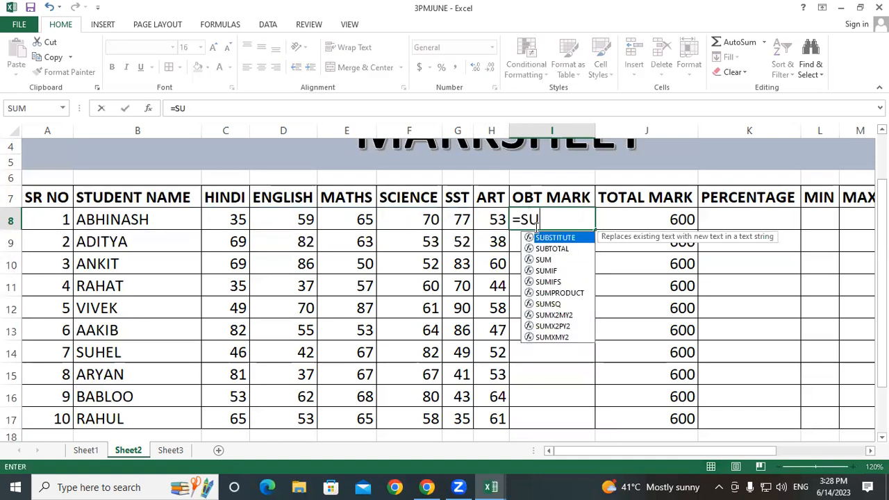
type("M(")
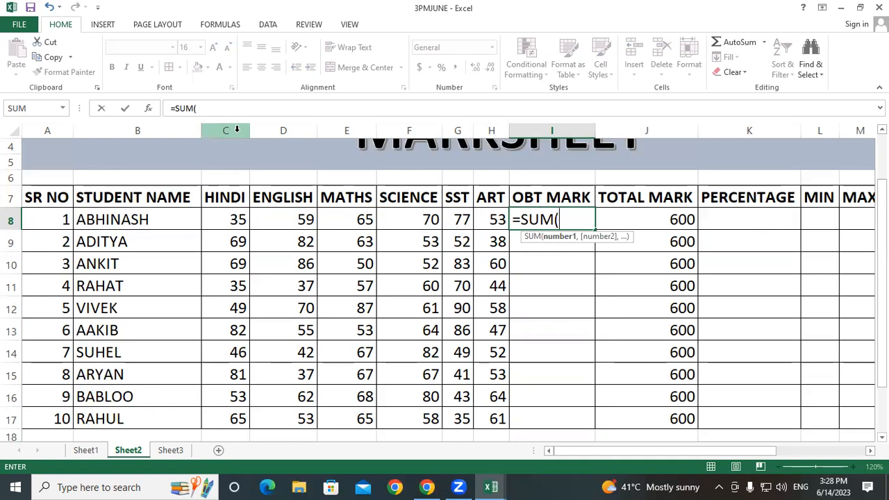
left_click(225, 221)
left_click_drag(225, 221, 494, 228)
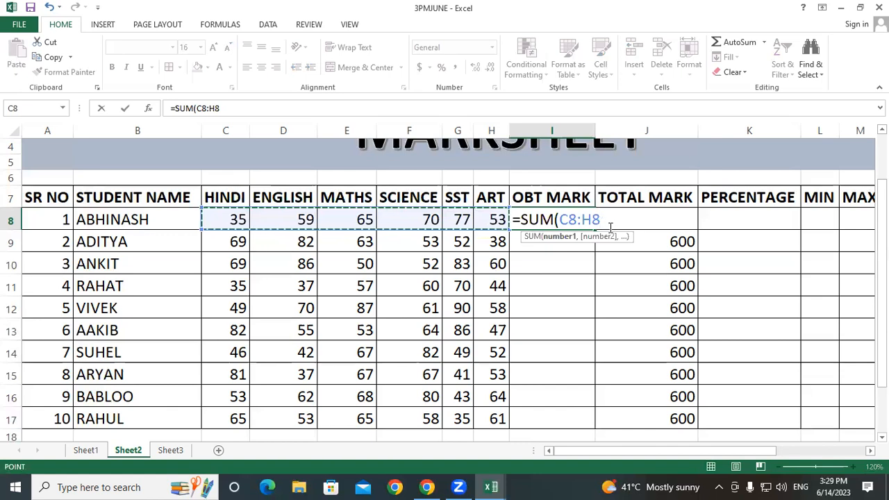
type(")")
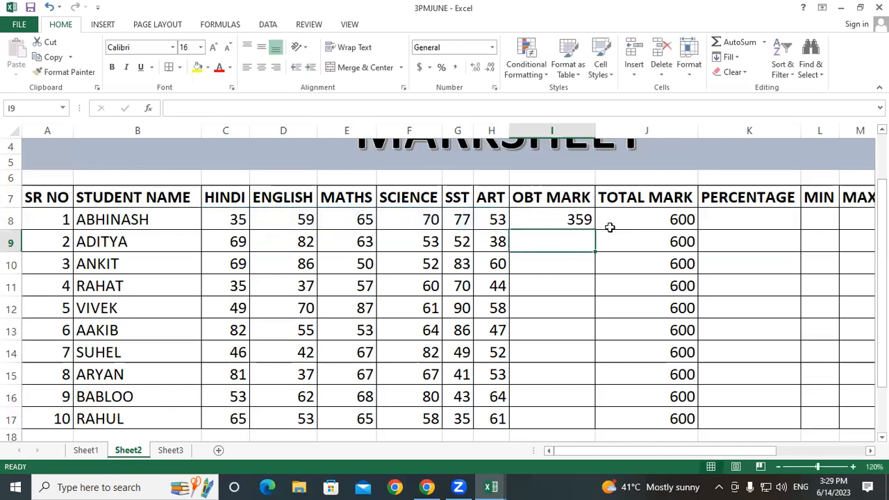
- Copy the re-entered I8 formula down the OBT MARK column to I17 and empty I8:I17 again
left_click(590, 222)
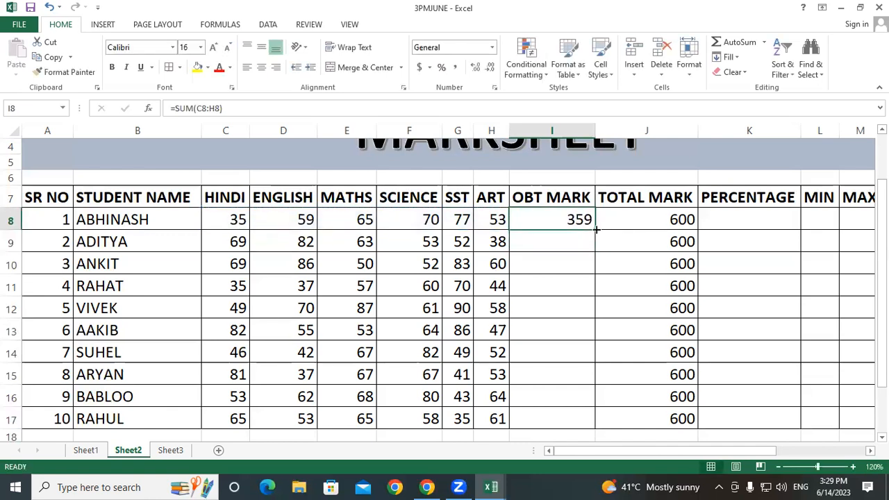
double_click(595, 228)
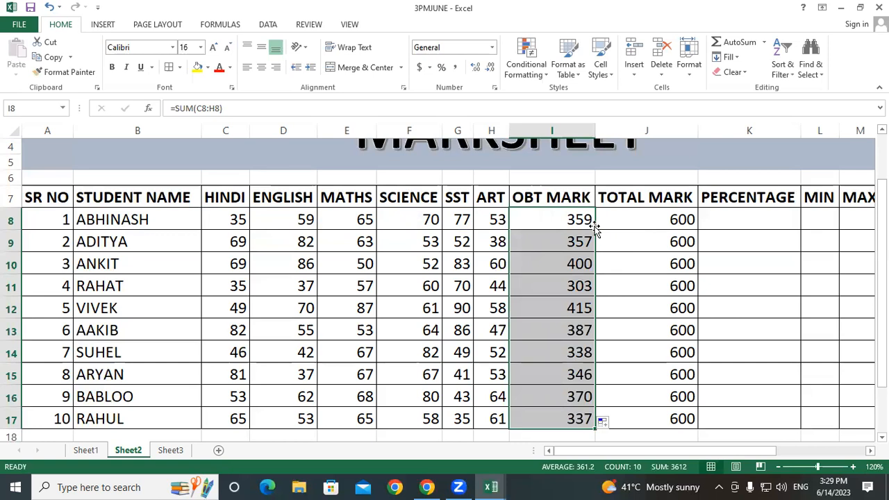
key("Delete")
left_click(572, 224)
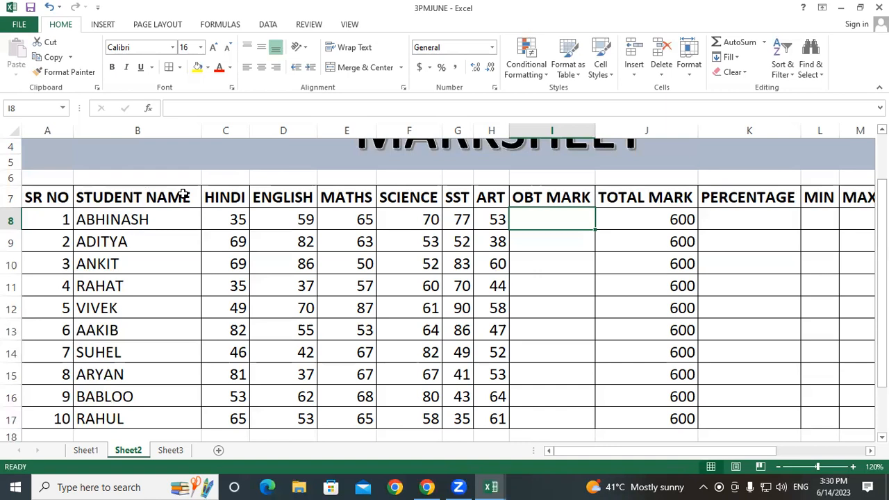
- Insert an AutoSum of C8:H8 in I8 and fill it down to I17
key("alt+equal")
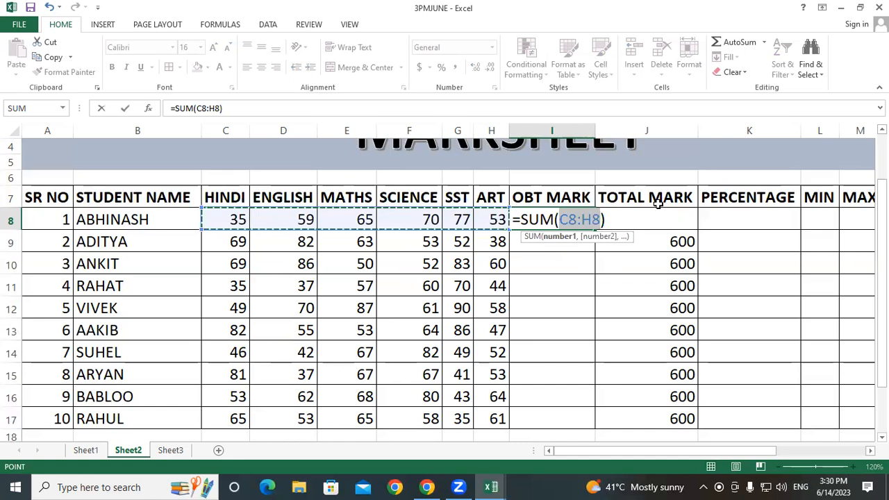
key("Return")
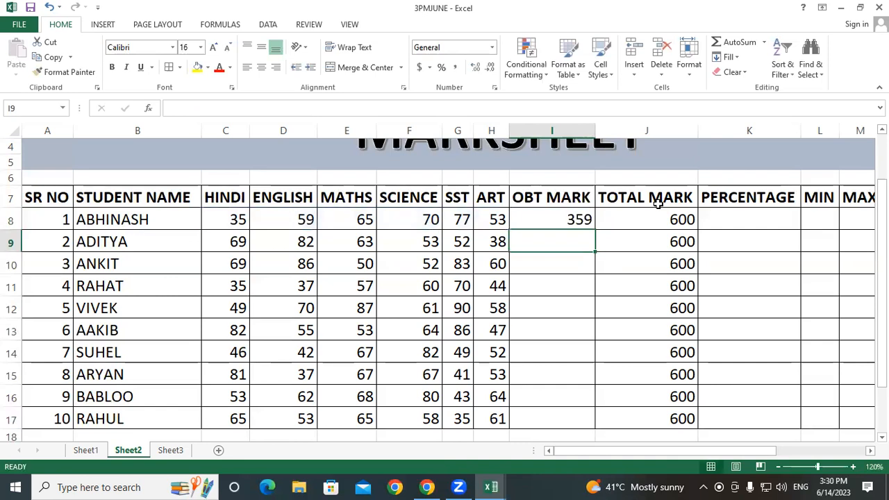
left_click(583, 219)
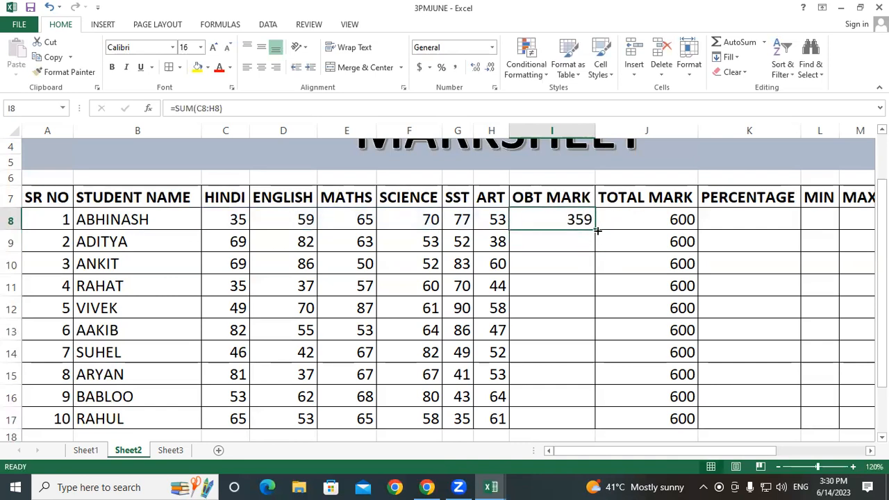
double_click(595, 230)
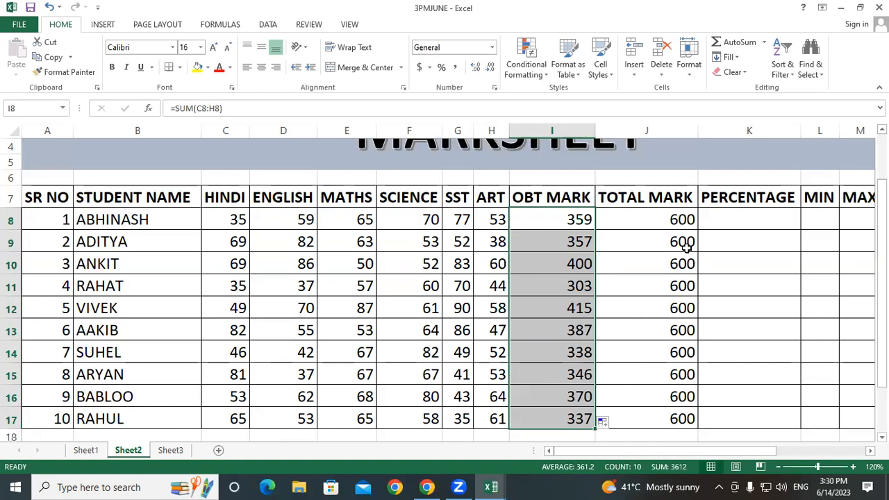
left_click(719, 219)
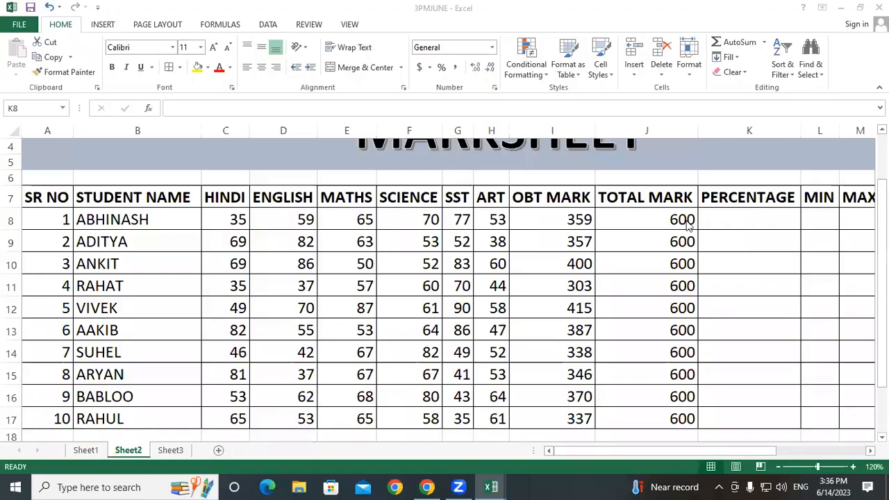
left_click(746, 222)
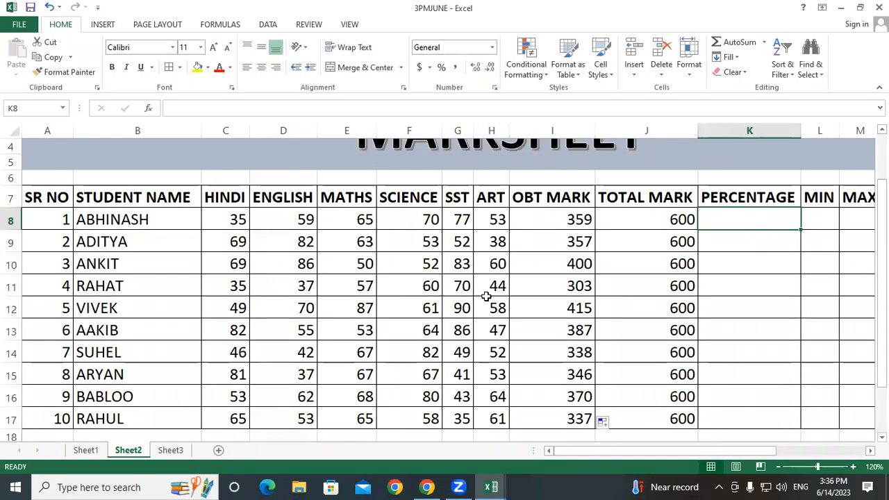
left_click(277, 82)
mouse_move(202, 284)
left_mouse_down()
mouse_move(189, 312)
mouse_move(205, 277)
mouse_move(236, 285)
mouse_move(229, 305)
left_mouse_up()
mouse_move(240, 240)
left_mouse_down()
mouse_move(257, 290)
mouse_move(272, 258)
left_mouse_up()
mouse_move(295, 229)
left_mouse_down()
mouse_move(300, 266)
mouse_move(335, 240)
left_mouse_up()
mouse_move(354, 197)
left_mouse_down()
mouse_move(372, 223)
mouse_move(375, 182)
mouse_move(386, 208)
mouse_move(407, 218)
left_mouse_up()
left_click_drag(189, 355, 444, 217)
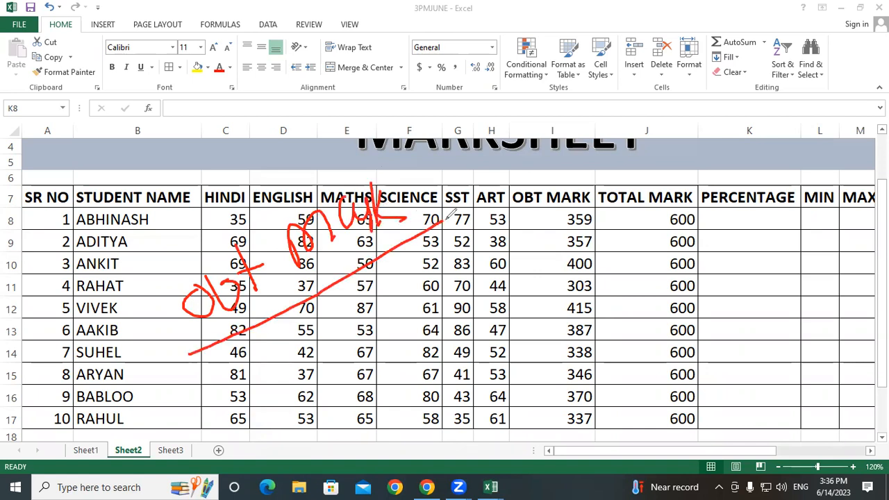
left_click_drag(230, 358, 313, 309)
left_click_drag(258, 346, 274, 413)
mouse_move(305, 363)
left_mouse_down()
mouse_move(310, 394)
mouse_move(311, 363)
mouse_move(346, 380)
left_mouse_up()
left_click_drag(305, 353, 372, 357)
mouse_move(386, 299)
left_mouse_down()
mouse_move(382, 354)
mouse_move(407, 334)
left_mouse_up()
left_click_drag(406, 284, 444, 313)
mouse_move(450, 267)
left_mouse_down()
mouse_move(460, 292)
mouse_move(486, 285)
left_mouse_up()
left_click_drag(486, 250, 499, 298)
left_click_drag(505, 249, 521, 270)
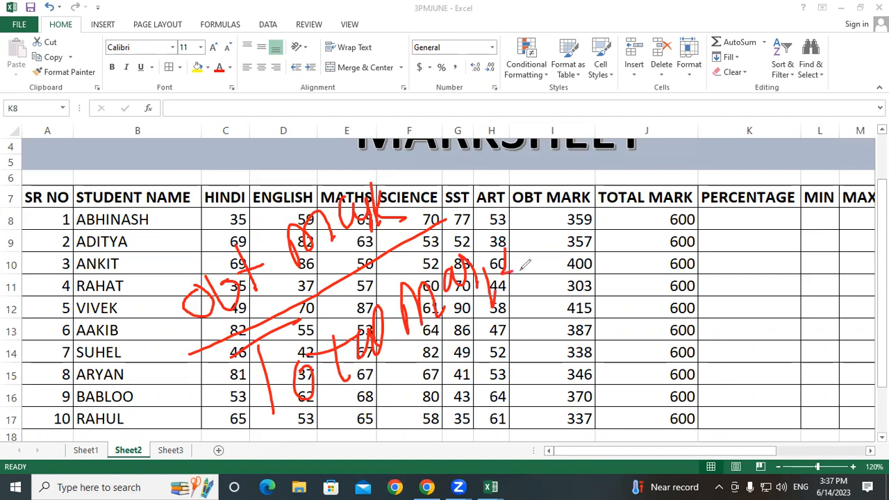
left_click_drag(469, 138, 474, 196)
left_click_drag(447, 148, 519, 180)
left_click_drag(519, 136, 539, 179)
mouse_move(549, 129)
left_mouse_down()
mouse_move(554, 121)
mouse_move(581, 129)
left_mouse_up()
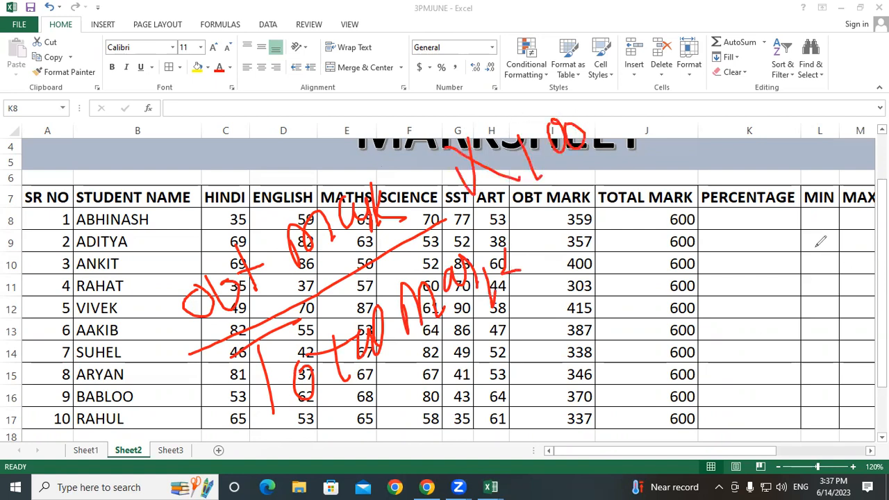
left_click_drag(759, 219, 763, 231)
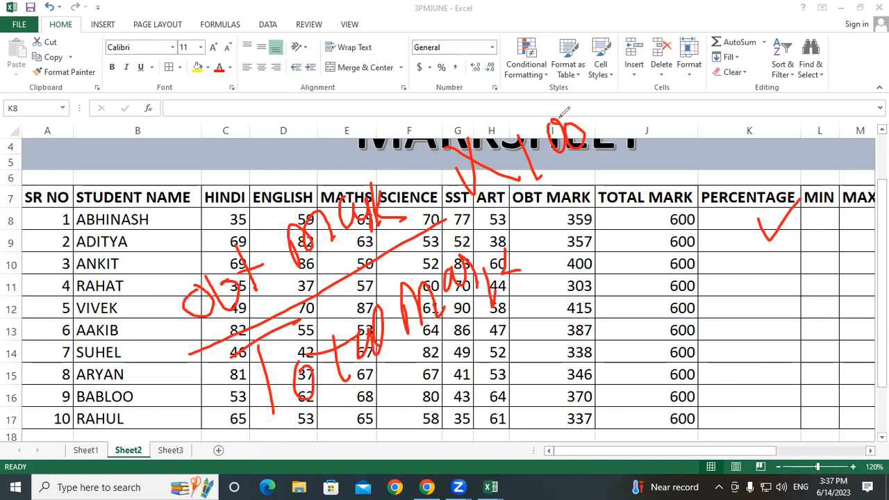
key("Escape")
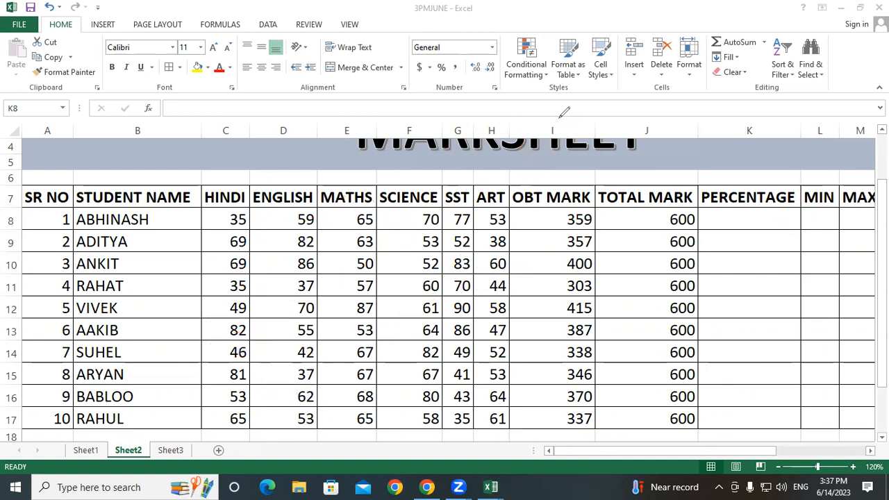
- Enter =I8*100/J8 in K8 to calculate the first student's percentage
left_click(736, 218)
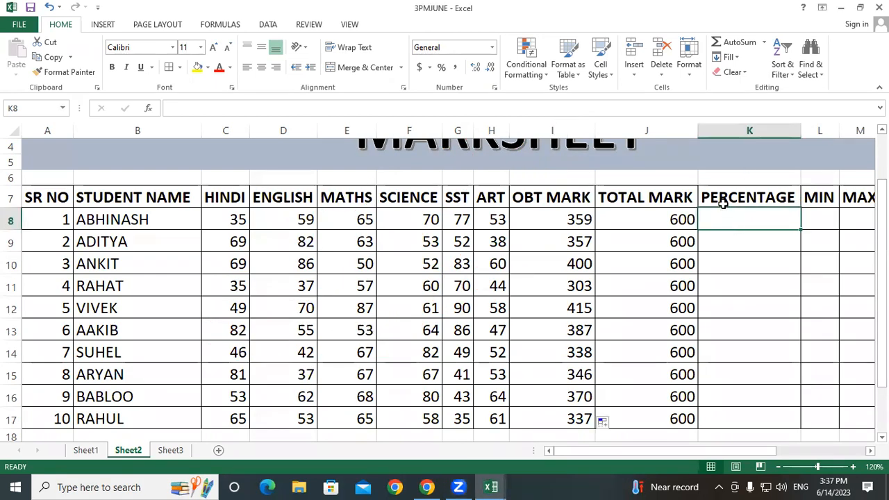
type("=")
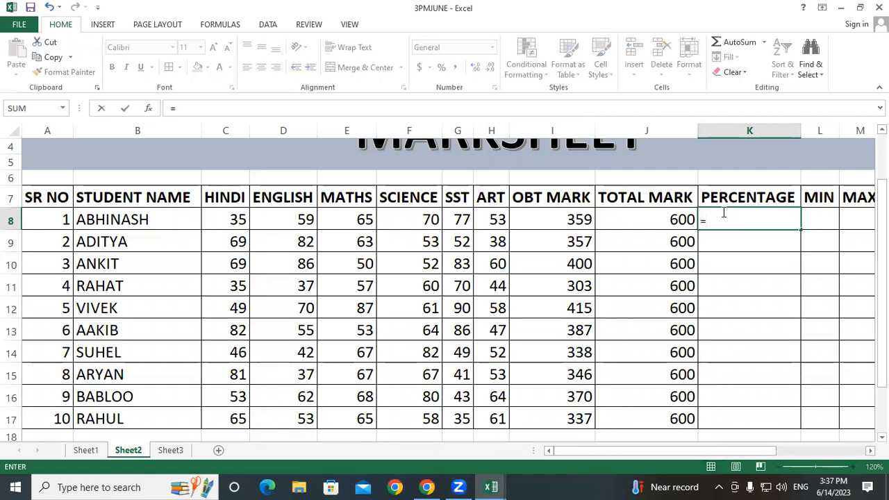
left_click(567, 221)
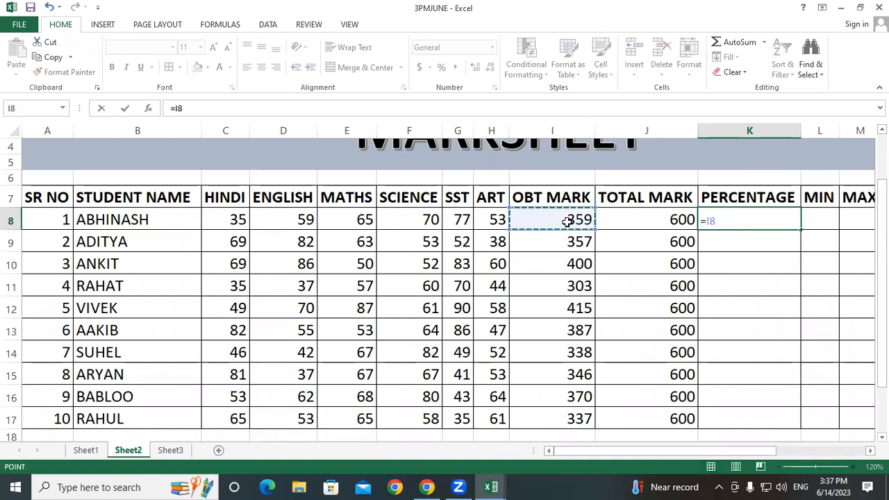
type("*100")
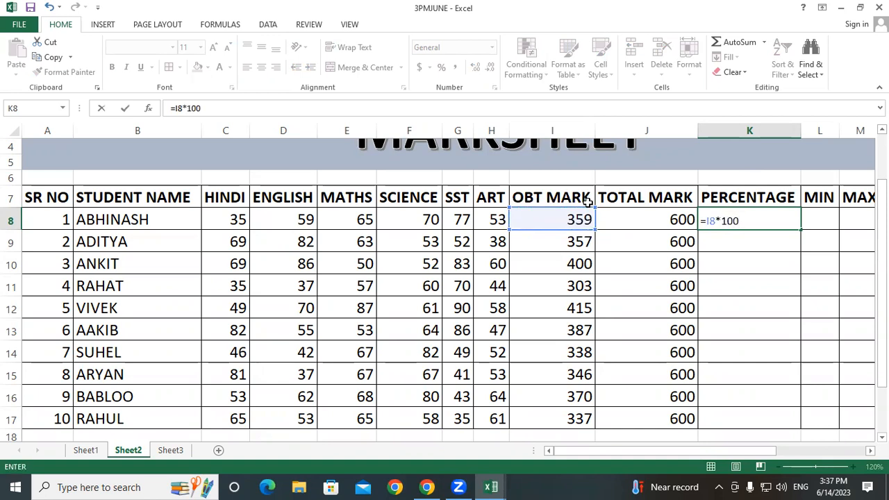
type("/")
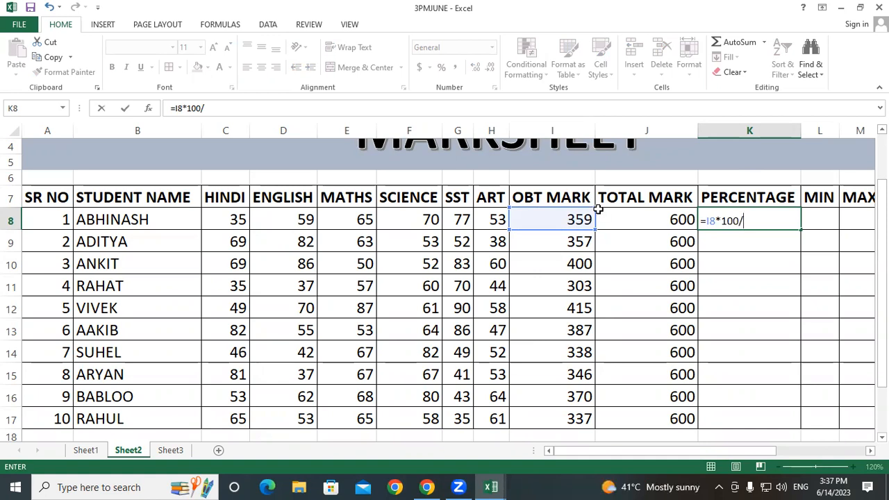
left_click(623, 217)
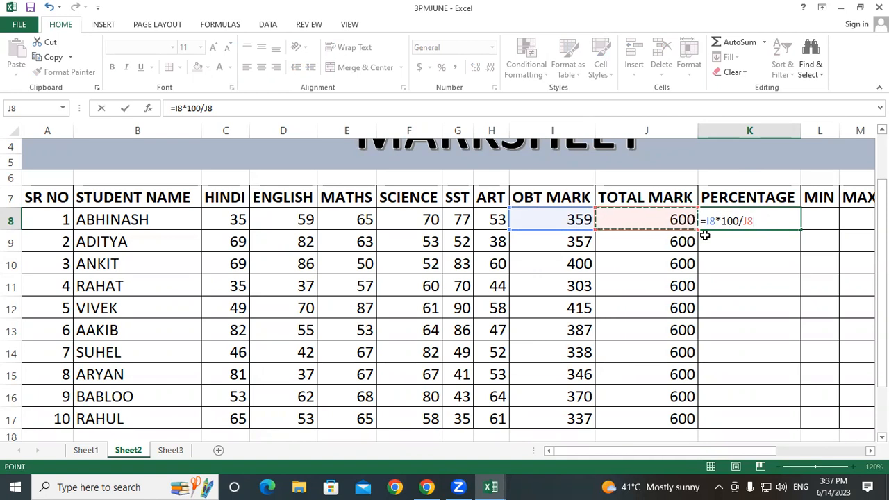
key("Return")
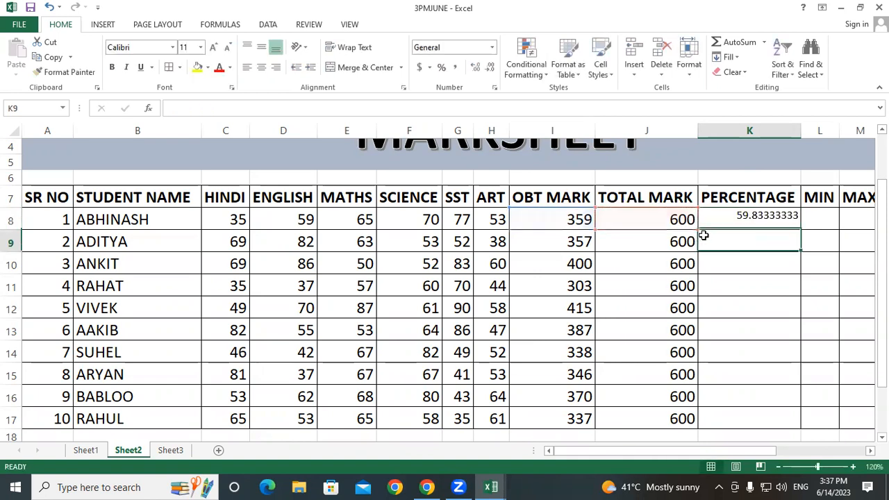
- Reduce the percentage in K8 to two decimal places
left_click(740, 218)
left_click(490, 68)
left_click(490, 69)
left_click(489, 68)
left_click(489, 68)
left_click(489, 68)
left_click(489, 68)
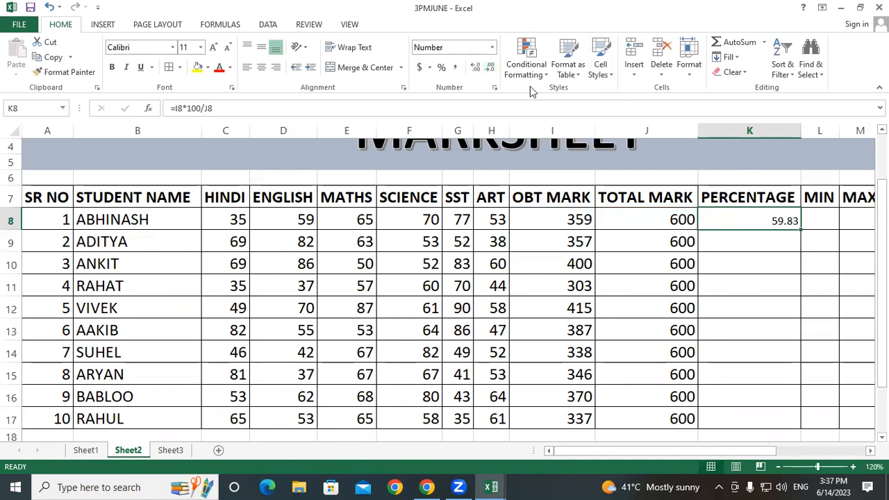
- Fill K8 down to K17 and enlarge the font of the PERCENTAGE values to 14
double_click(801, 231)
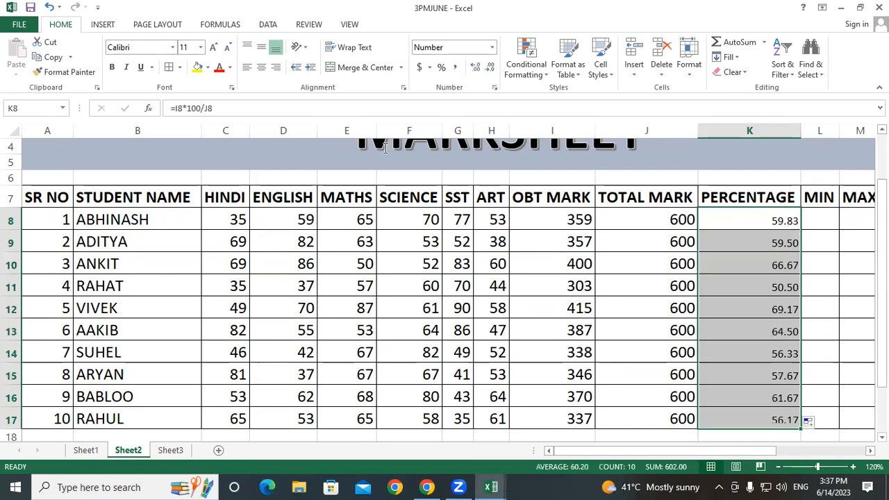
left_click(214, 48)
left_click(213, 48)
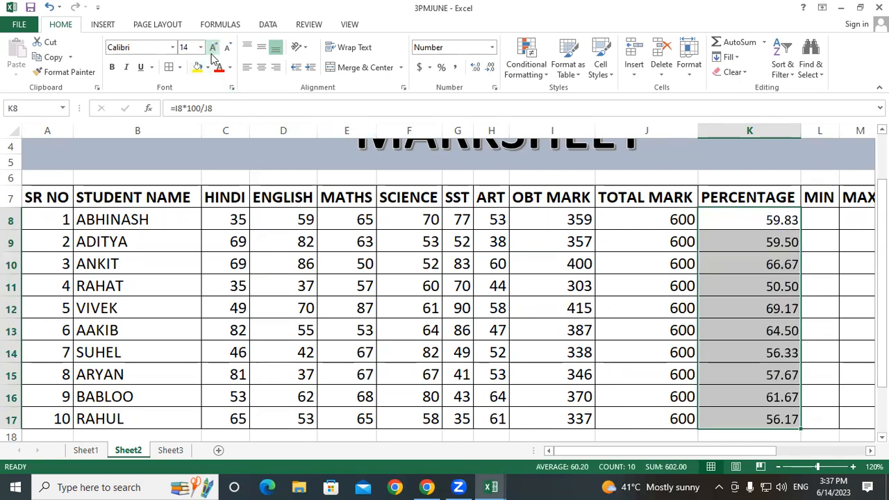
left_click(609, 312)
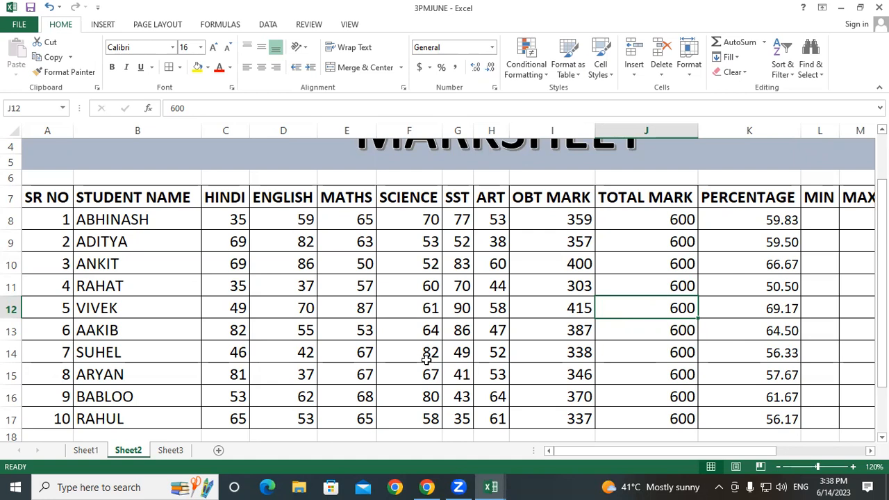
left_click(439, 60)
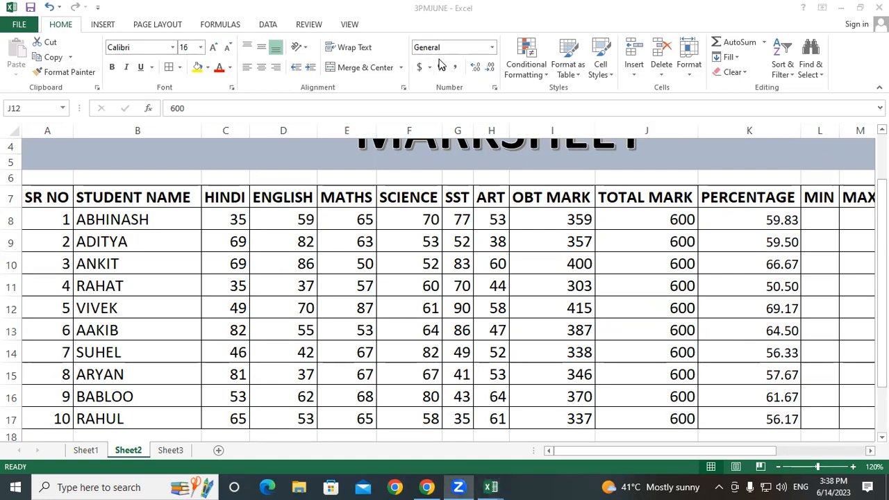
left_click_drag(285, 142, 304, 191)
mouse_move(280, 142)
left_mouse_down()
mouse_move(282, 171)
mouse_move(318, 163)
left_mouse_up()
mouse_move(344, 126)
left_mouse_down()
mouse_move(345, 168)
mouse_move(321, 144)
mouse_move(350, 140)
mouse_move(371, 154)
left_mouse_up()
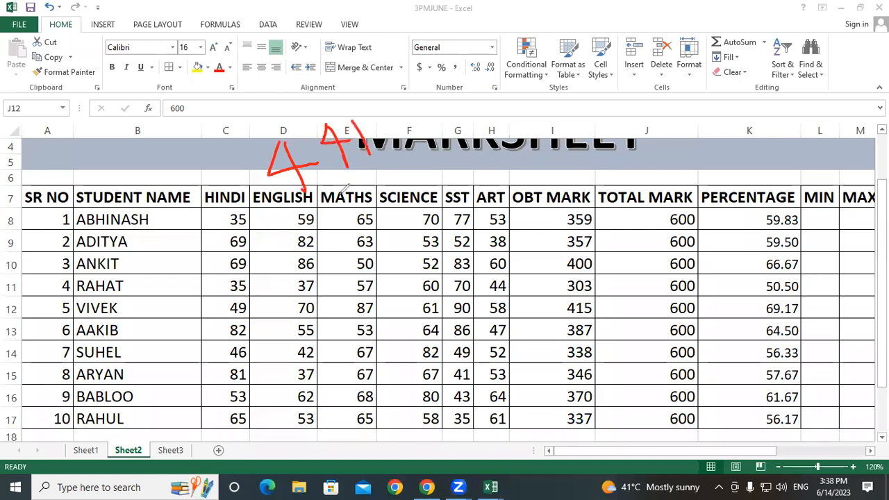
left_click_drag(301, 223, 441, 143)
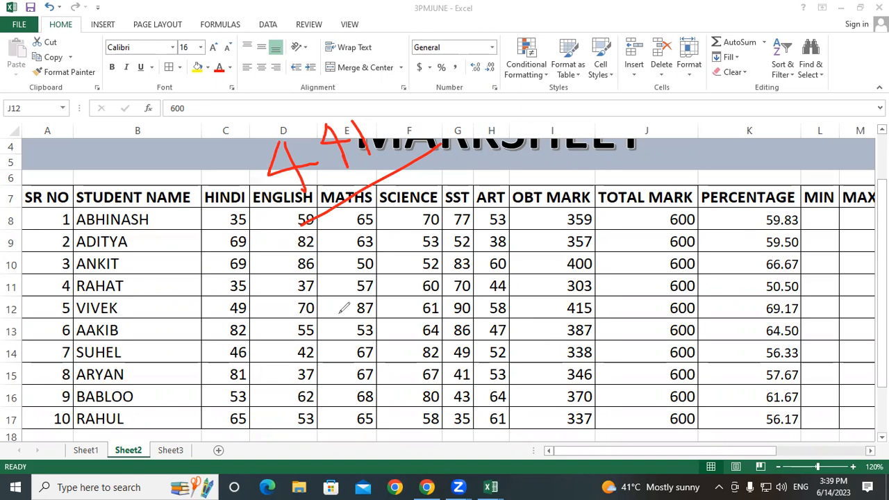
mouse_move(380, 224)
left_mouse_down()
mouse_move(406, 223)
mouse_move(425, 240)
left_mouse_up()
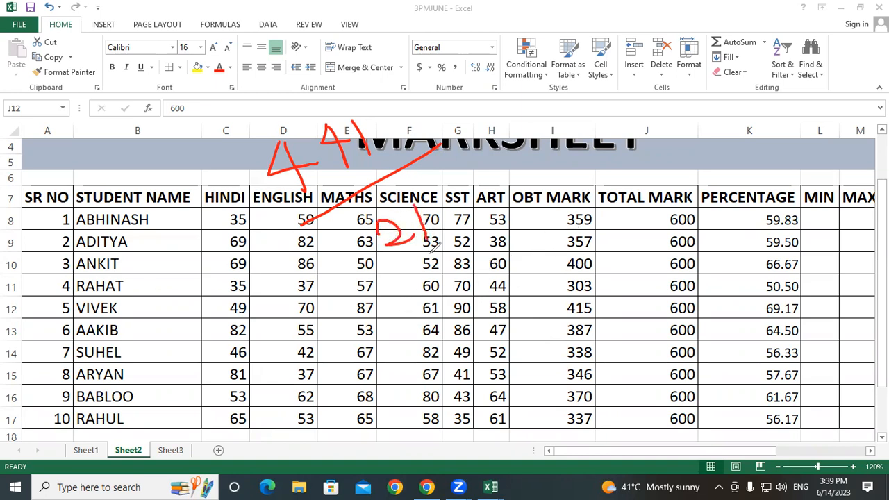
mouse_move(345, 114)
left_mouse_down()
mouse_move(326, 105)
mouse_move(282, 120)
mouse_move(247, 196)
mouse_move(275, 212)
mouse_move(340, 200)
mouse_move(409, 133)
mouse_move(375, 108)
mouse_move(363, 113)
left_mouse_up()
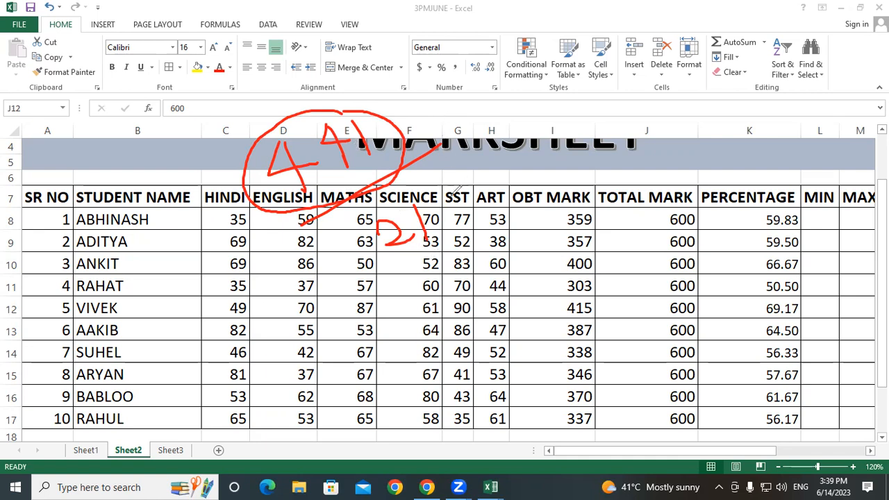
left_click_drag(455, 187, 392, 259)
left_click_drag(406, 112, 263, 222)
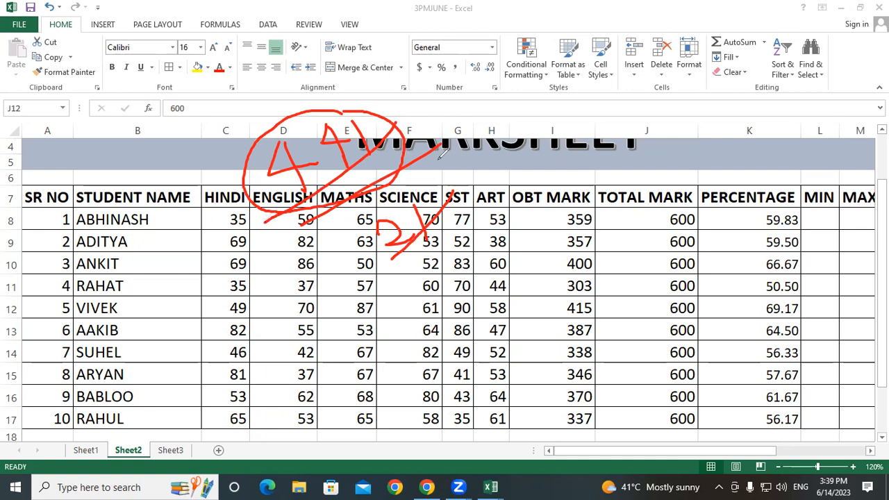
mouse_move(555, 123)
left_mouse_down()
mouse_move(580, 145)
mouse_move(598, 138)
left_mouse_up()
left_click_drag(611, 105, 623, 138)
mouse_move(617, 101)
left_mouse_down()
mouse_move(568, 98)
mouse_move(570, 170)
mouse_move(656, 115)
mouse_move(644, 103)
left_mouse_up()
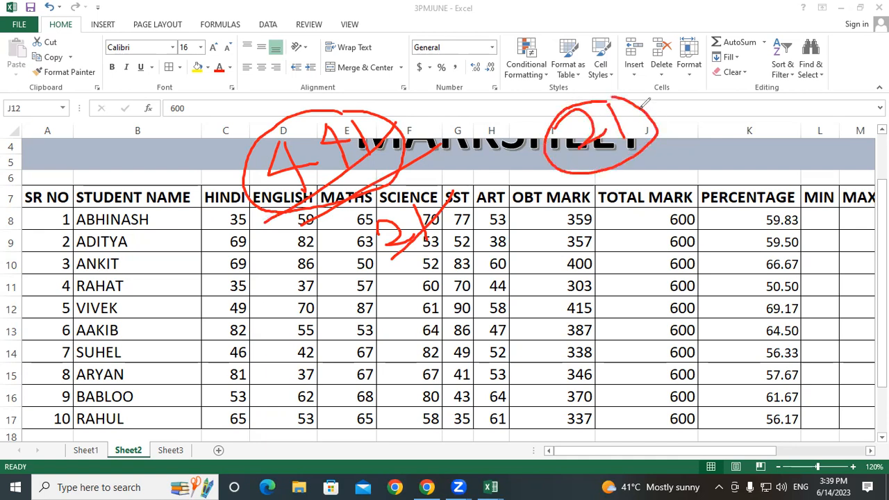
mouse_move(649, 206)
left_mouse_down()
mouse_move(663, 226)
mouse_move(688, 195)
mouse_move(686, 222)
left_mouse_up()
left_click_drag(710, 279, 727, 331)
mouse_move(714, 271)
left_mouse_down()
mouse_move(701, 295)
mouse_move(746, 280)
left_mouse_up()
left_click_drag(766, 251, 798, 266)
mouse_move(785, 236)
left_mouse_down()
mouse_move(783, 272)
mouse_move(805, 274)
mouse_move(791, 279)
left_mouse_up()
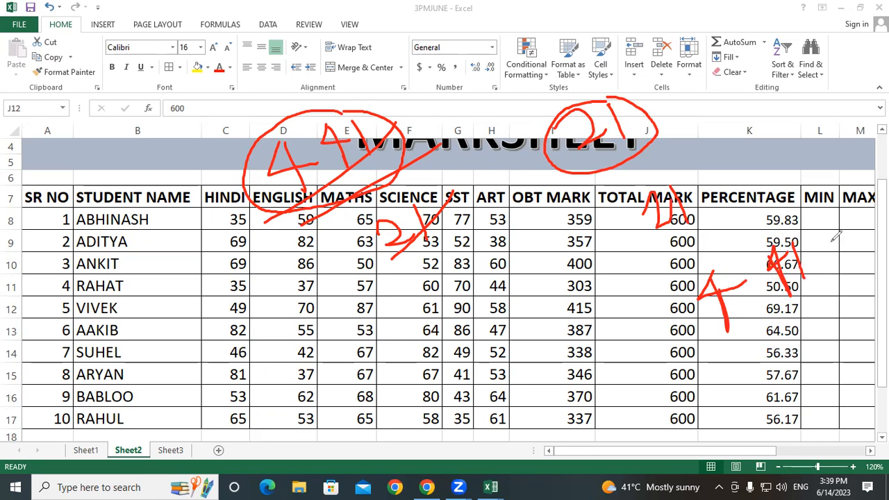
mouse_move(717, 168)
left_mouse_down()
mouse_move(665, 166)
mouse_move(633, 232)
mouse_move(747, 197)
left_mouse_up()
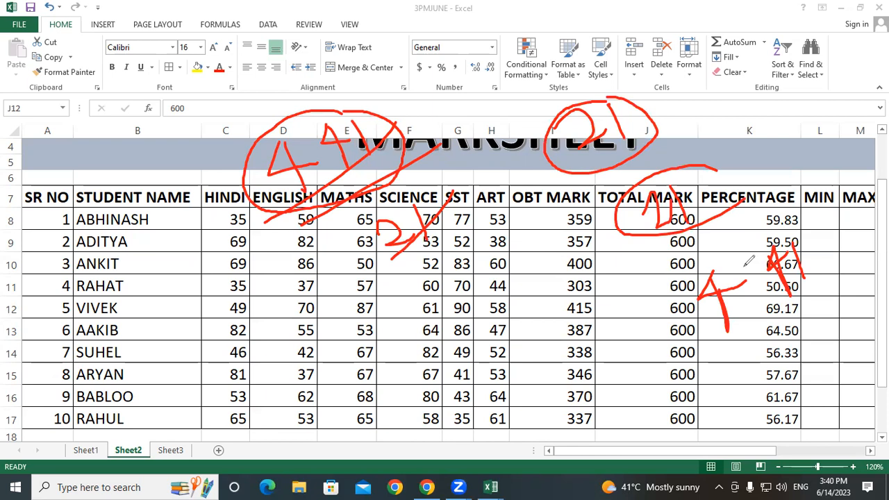
mouse_move(158, 262)
left_mouse_down()
mouse_move(158, 290)
mouse_move(138, 276)
mouse_move(188, 274)
left_mouse_up()
mouse_move(125, 308)
left_mouse_down()
mouse_move(203, 295)
mouse_move(178, 332)
mouse_move(208, 337)
left_mouse_up()
left_click_drag(277, 316, 327, 301)
left_click_drag(316, 324, 351, 314)
mouse_move(375, 279)
left_mouse_down()
mouse_move(351, 298)
mouse_move(389, 305)
mouse_move(375, 286)
left_mouse_up()
mouse_move(398, 332)
left_mouse_down()
mouse_move(434, 339)
mouse_move(462, 314)
left_mouse_up()
mouse_move(546, 268)
left_mouse_down()
mouse_move(554, 275)
mouse_move(570, 254)
left_mouse_up()
mouse_move(568, 332)
left_mouse_down()
mouse_move(576, 353)
mouse_move(597, 311)
mouse_move(626, 321)
mouse_move(606, 313)
left_mouse_up()
left_click_drag(570, 378, 672, 329)
mouse_move(639, 358)
left_mouse_down()
mouse_move(645, 382)
mouse_move(626, 379)
mouse_move(638, 393)
mouse_move(619, 415)
left_mouse_up()
left_click_drag(640, 278, 596, 332)
mouse_move(542, 292)
left_mouse_down()
mouse_move(522, 311)
mouse_move(534, 307)
left_mouse_up()
mouse_move(573, 278)
left_mouse_down()
mouse_move(560, 305)
mouse_move(568, 294)
left_mouse_up()
mouse_move(606, 263)
left_mouse_down()
mouse_move(616, 282)
mouse_move(621, 270)
left_mouse_up()
mouse_move(648, 233)
left_mouse_down()
mouse_move(633, 283)
mouse_move(638, 256)
left_mouse_up()
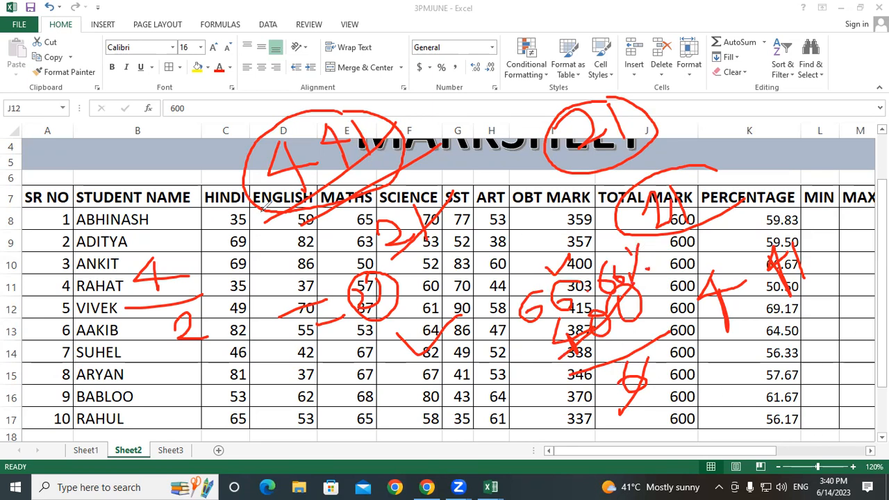
mouse_move(43, 150)
left_mouse_down()
mouse_move(86, 126)
mouse_move(127, 127)
left_mouse_up()
mouse_move(130, 175)
left_mouse_down()
mouse_move(129, 201)
mouse_move(157, 186)
mouse_move(144, 173)
mouse_move(131, 206)
mouse_move(157, 150)
left_mouse_up()
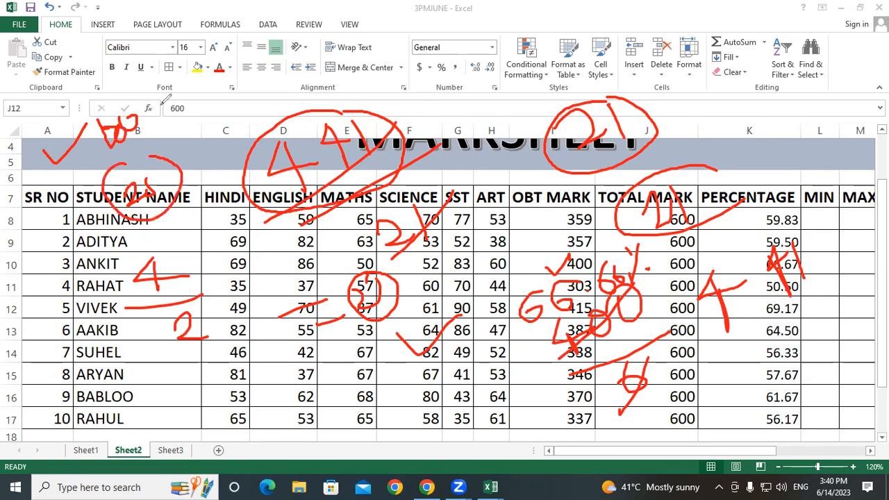
left_click(825, 221)
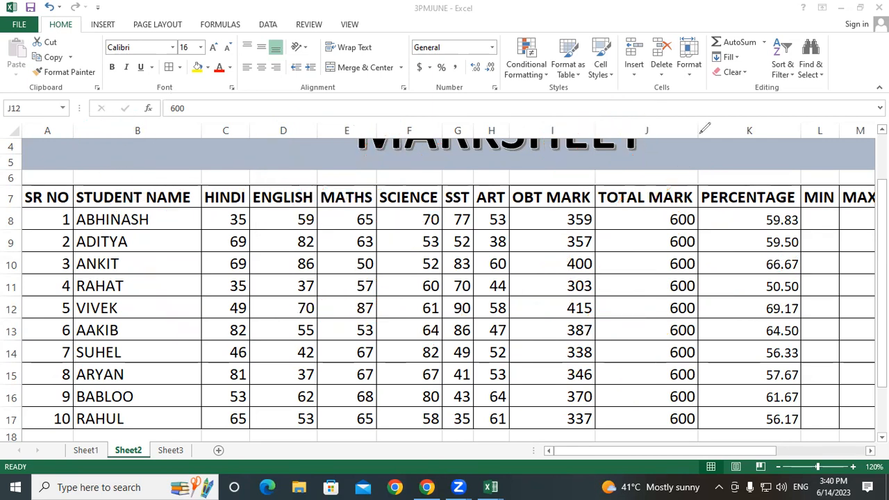
- Clear all percentage values in K8:K17
left_click_drag(750, 220, 754, 415)
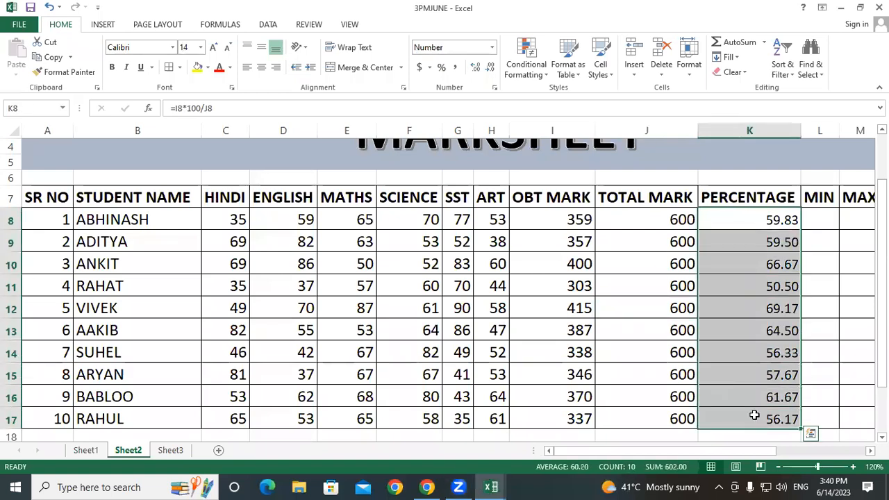
key("Delete")
- Try the formula =I8/6 in K8 filled down to K17, and undo both the fill and the entry
left_click(740, 226)
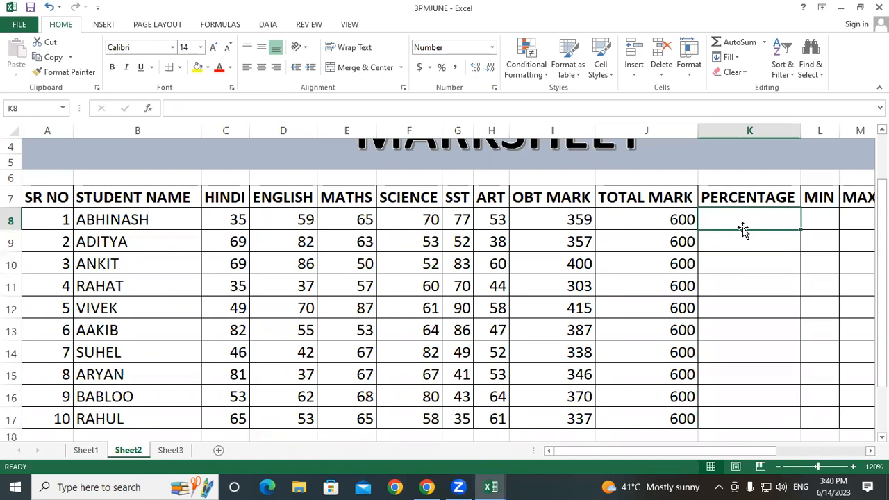
type("=")
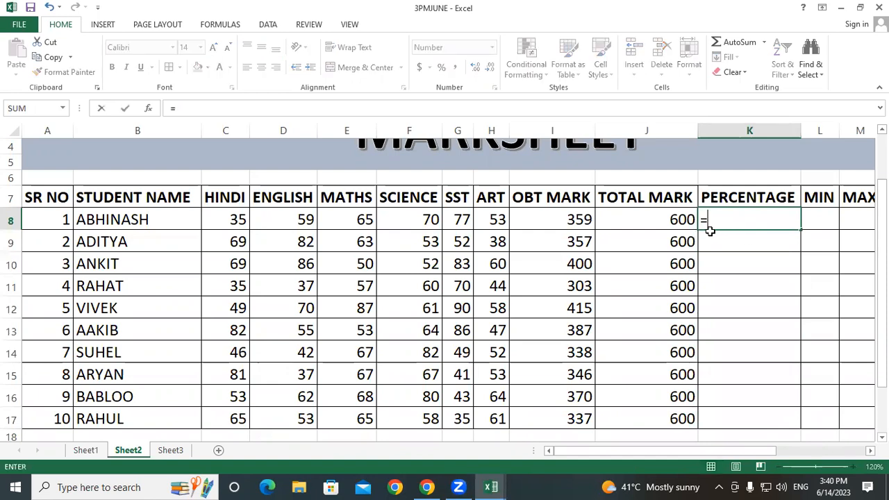
left_click(577, 221)
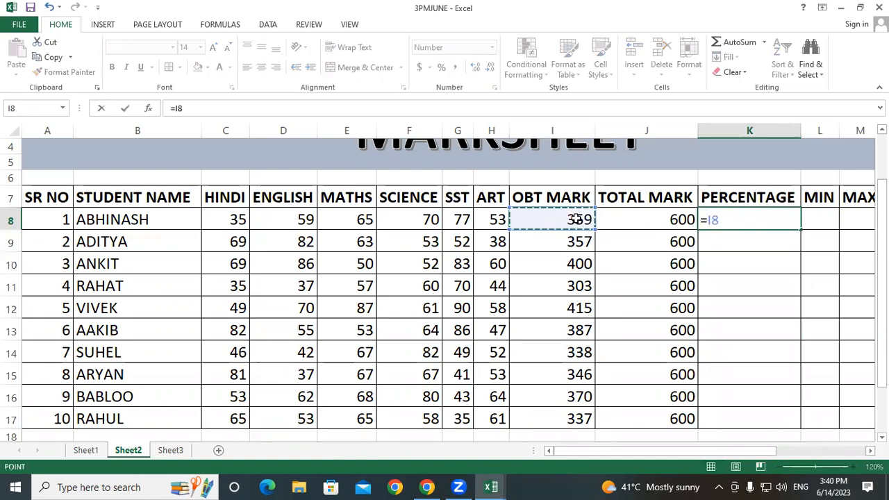
type("/6")
key("Return")
left_click(781, 220)
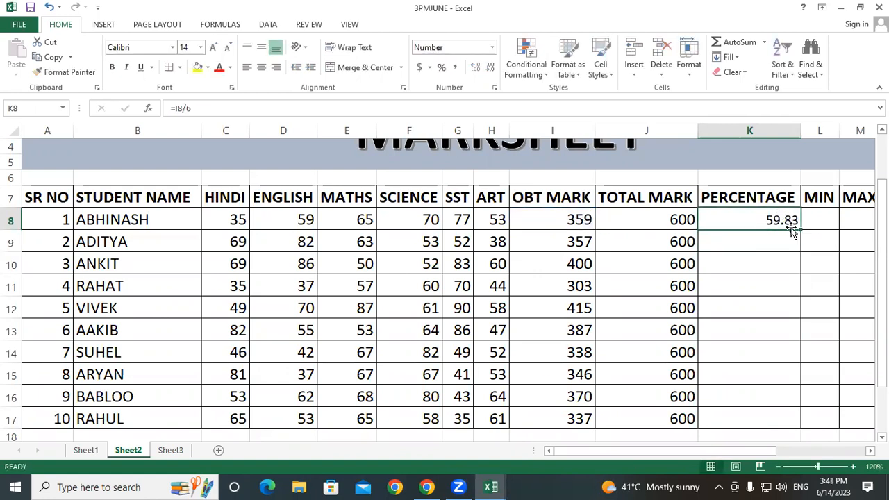
double_click(801, 229)
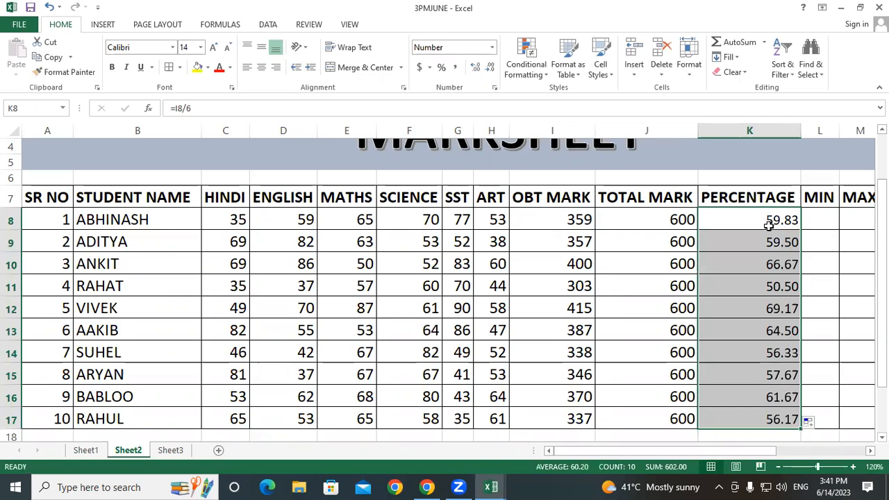
key("ctrl+z")
key("ctrl+z")
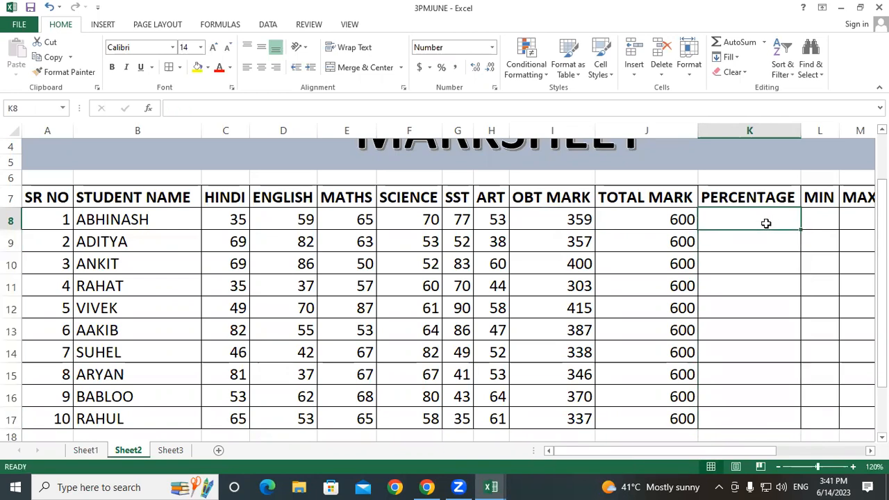
- Enter =AVERAGE(C8:H8) in K8 to calculate the first student's percentage from the six subject marks
type("AVER")
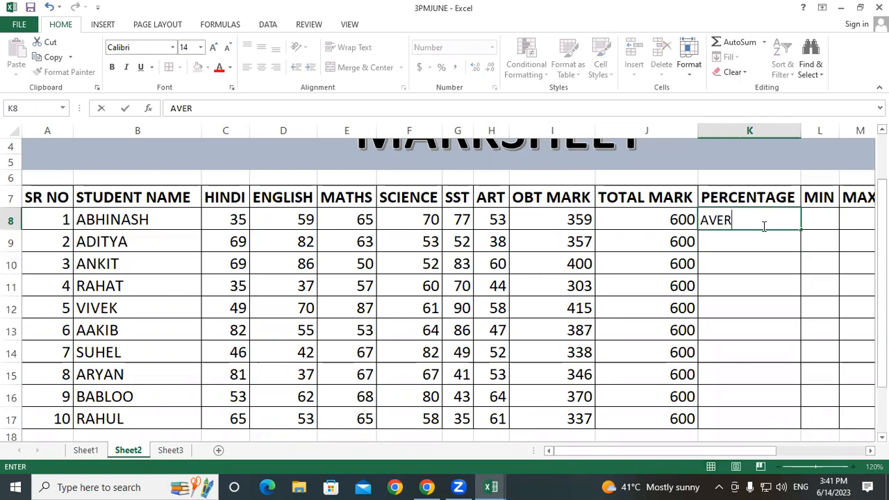
key("BackSpace")
key("BackSpace")
type("=AV")
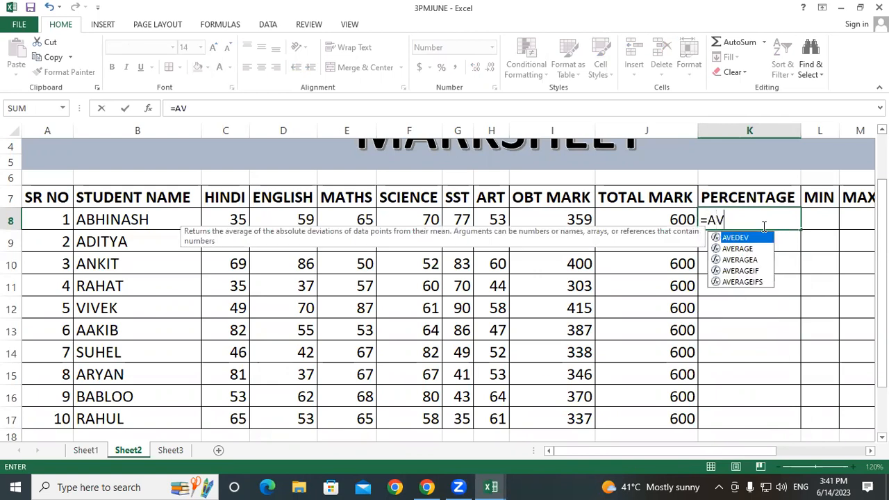
type("ER")
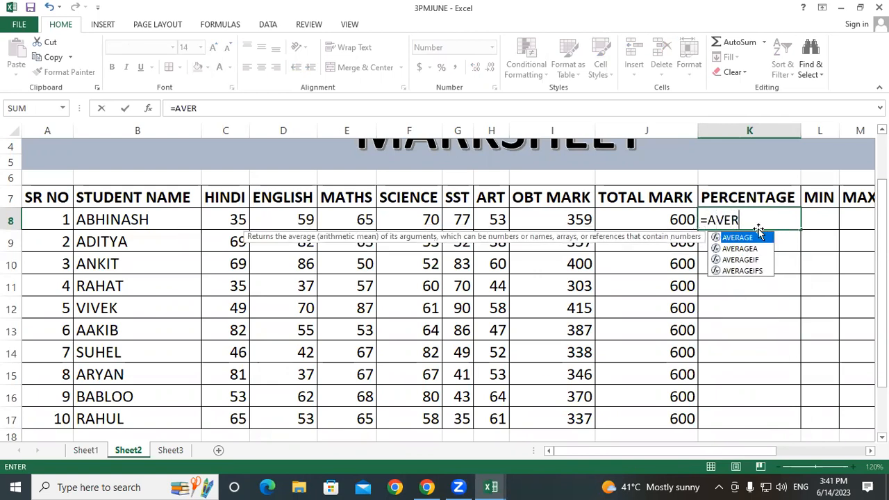
double_click(758, 231)
left_click(228, 223)
left_click_drag(228, 224, 488, 221)
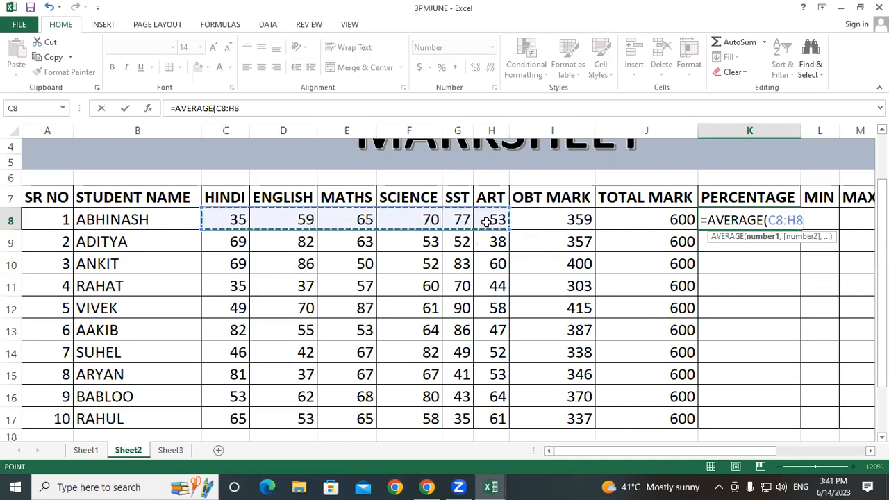
key("Return")
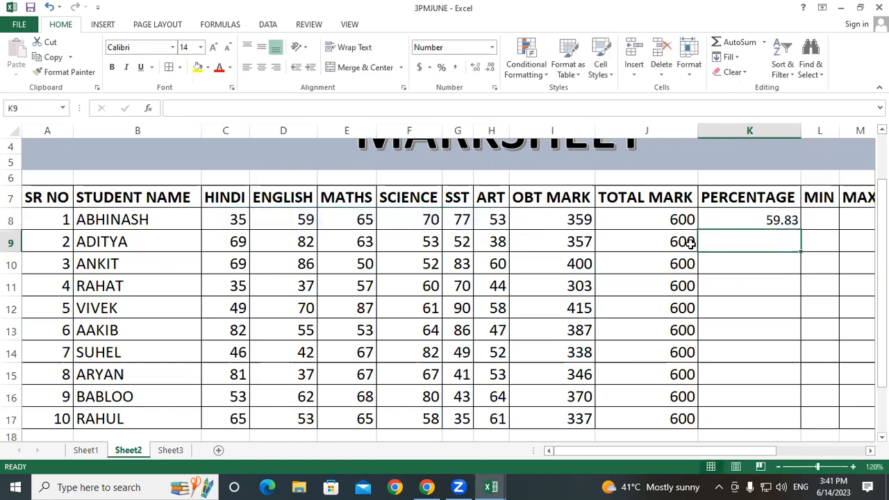
- Fill the AVERAGE formula from K8 down to K17 for all students
left_click(735, 220)
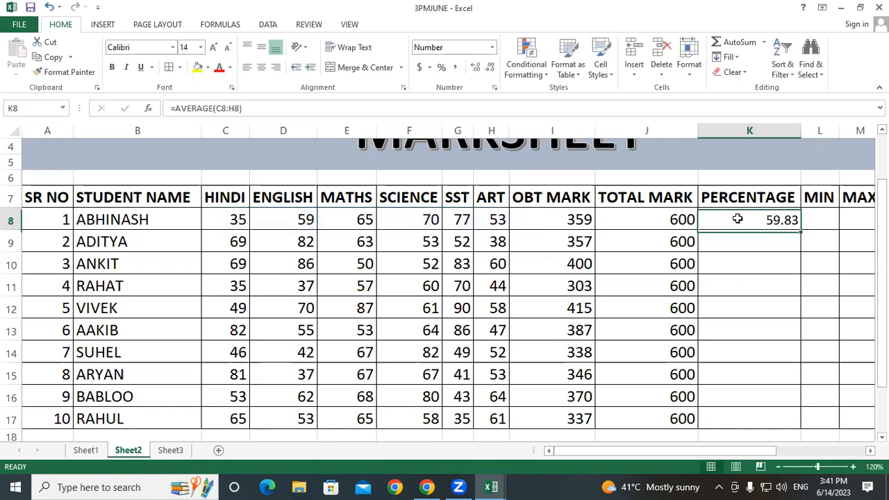
double_click(802, 228)
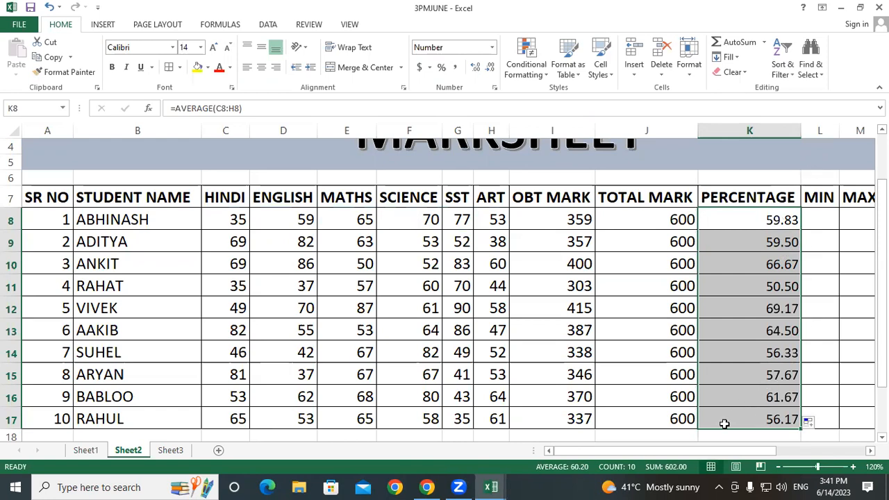
- Enter =MIN(C8:H8) in L8 to get the first student's lowest subject mark
left_click_drag(712, 454, 727, 454)
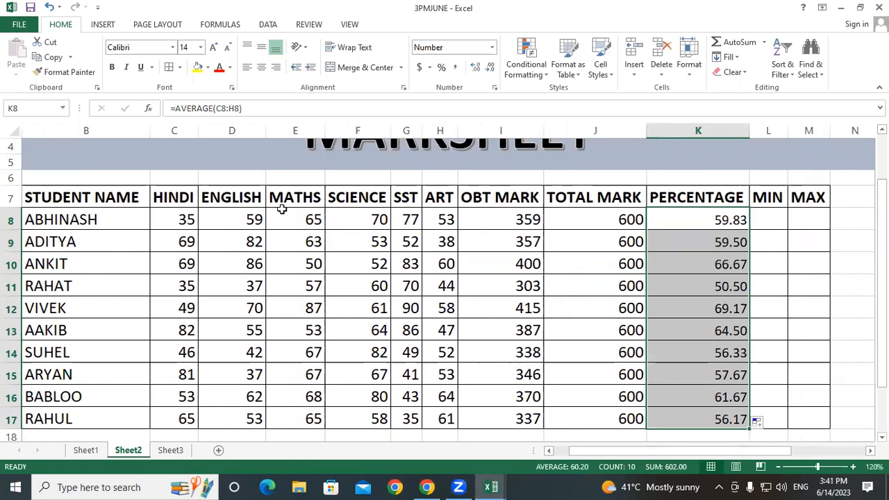
left_click(197, 221)
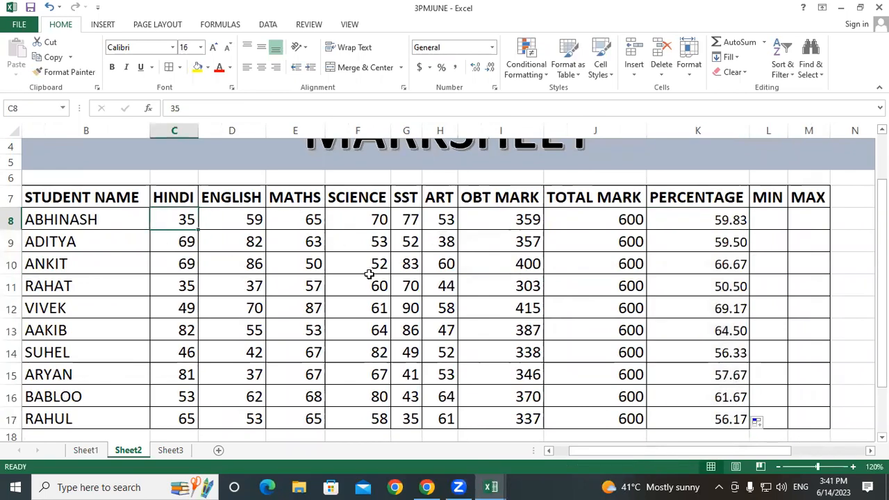
left_click(775, 235)
left_click(764, 217)
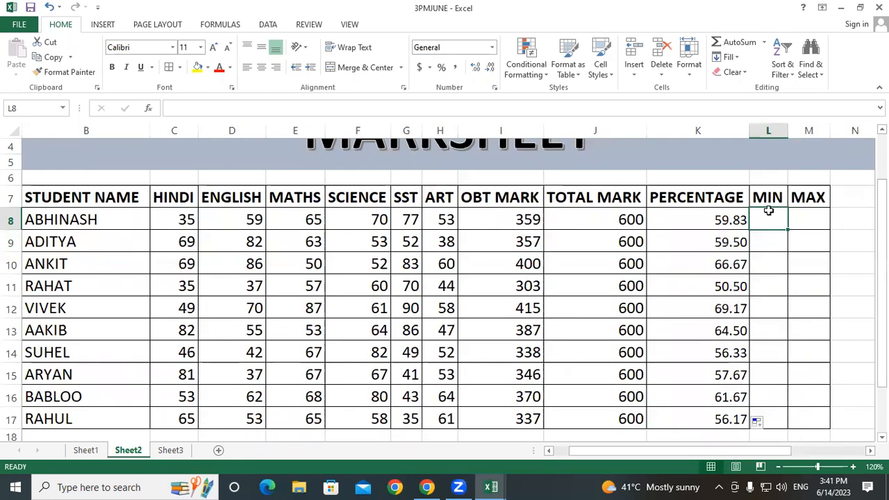
type("=")
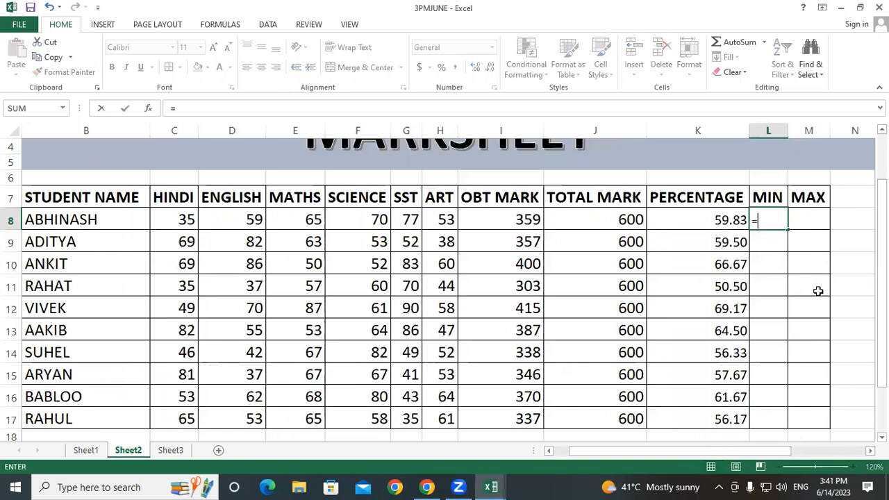
type("MIN(")
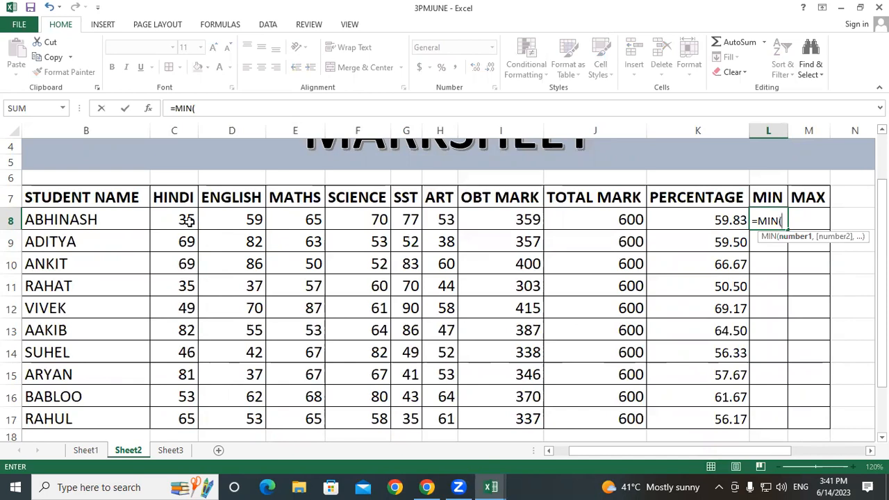
left_click_drag(186, 220, 445, 219)
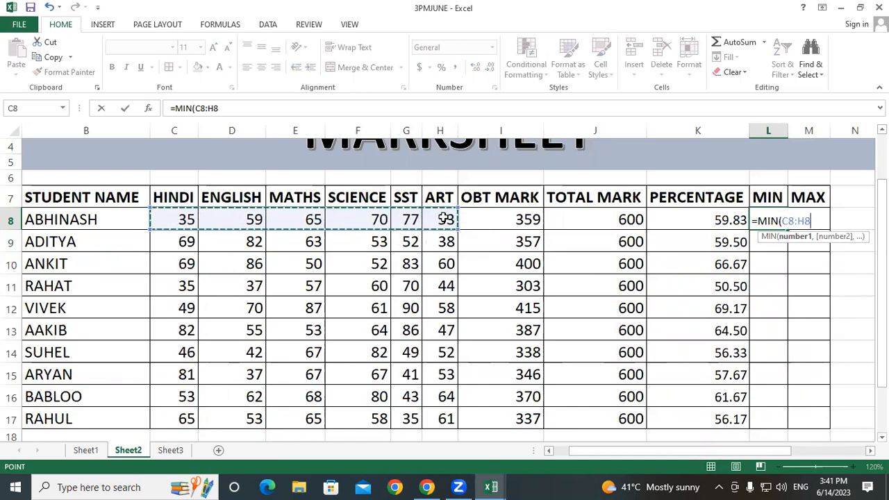
key("Return")
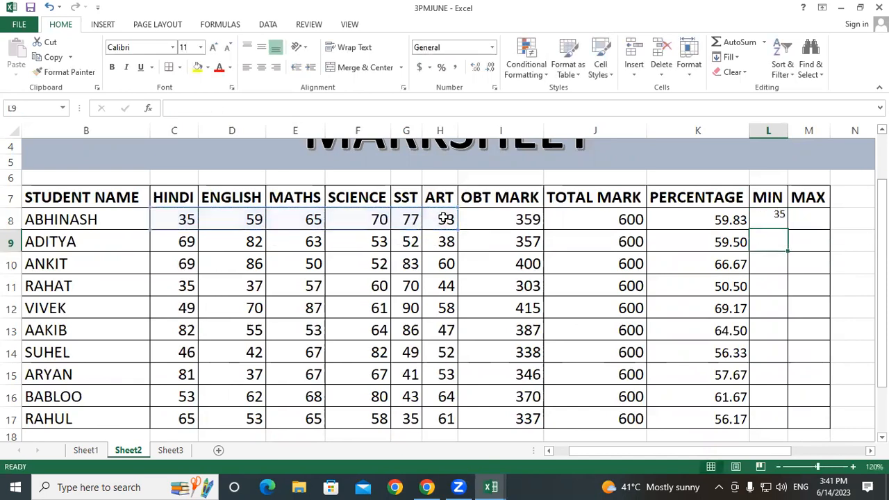
- Fill L8 down to L17 and enlarge the font of the MIN values to 16
left_click(768, 222)
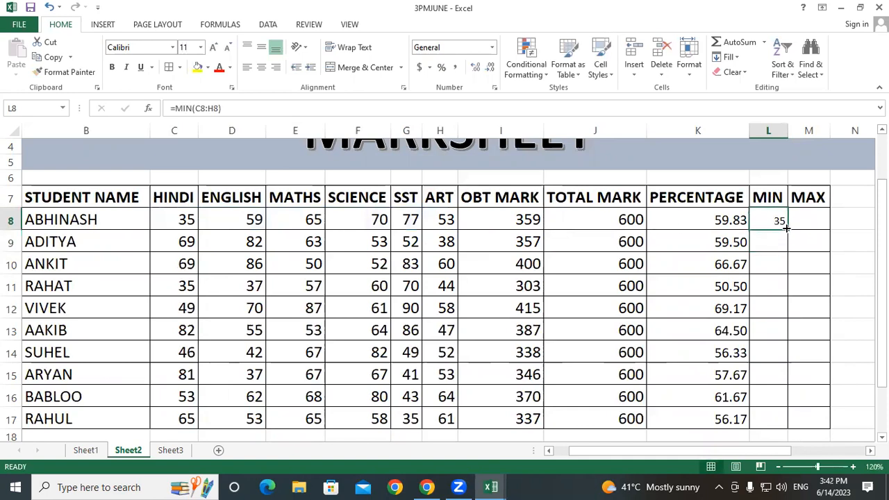
left_click_drag(787, 228, 787, 429)
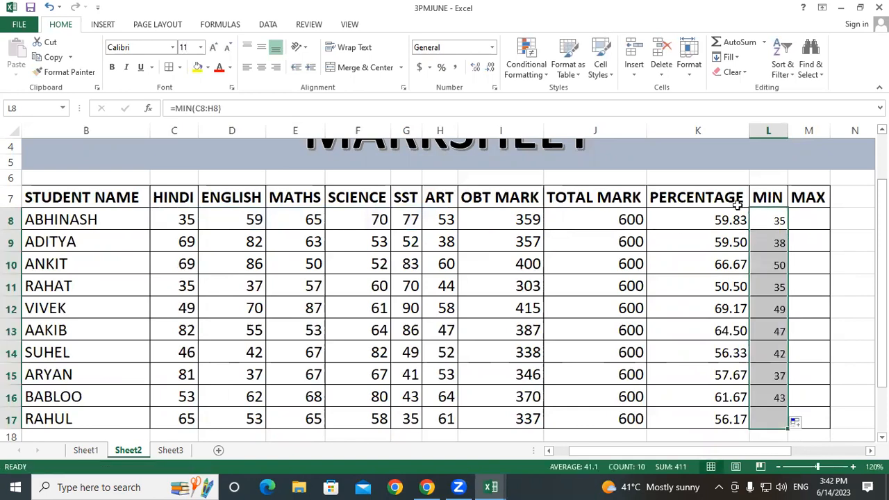
left_click(214, 49)
left_click(213, 47)
left_click(213, 47)
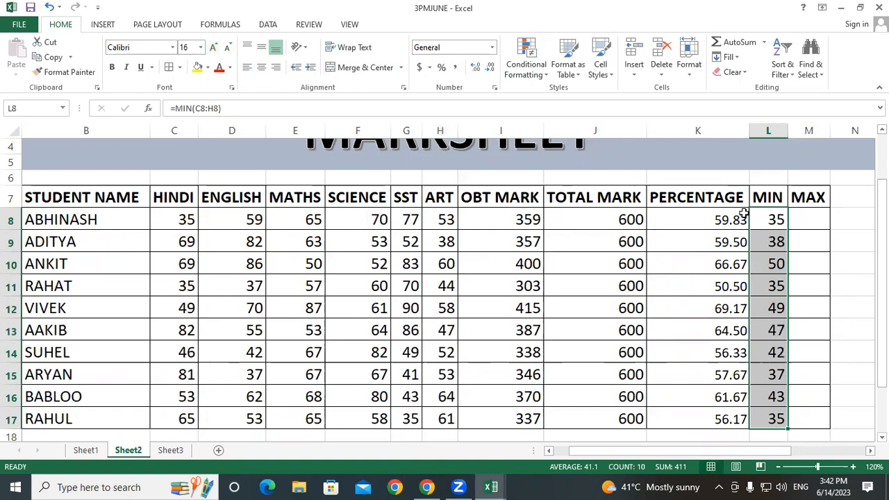
- Enter =MAX(C8:H8) in M8 to get the first student's highest subject mark
left_click(820, 228)
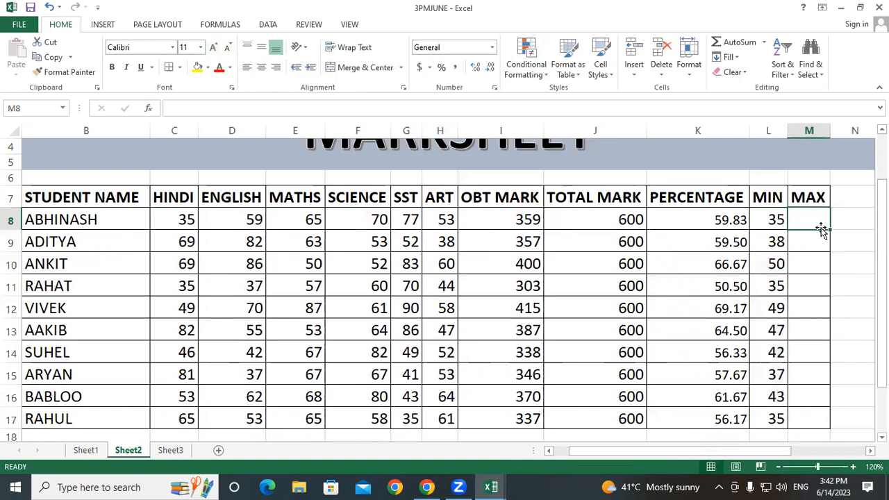
left_click(168, 223)
left_click_drag(240, 230, 410, 222)
left_click(411, 222)
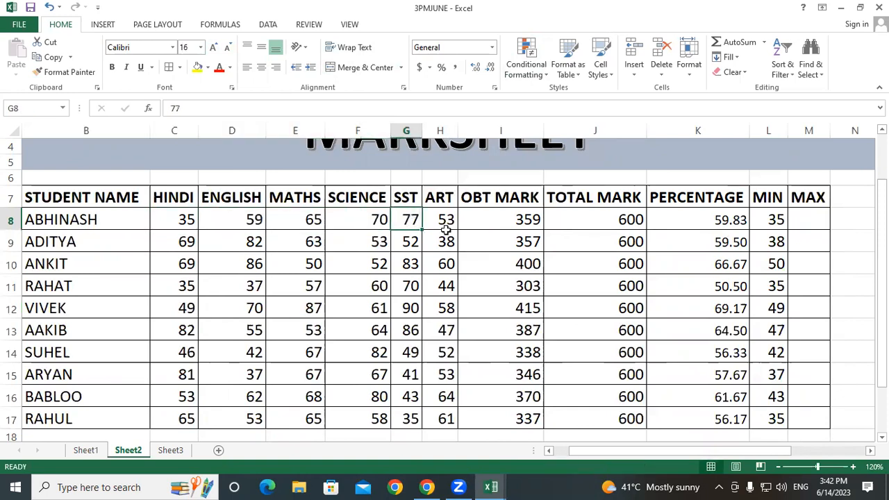
left_click(808, 226)
type("=MA")
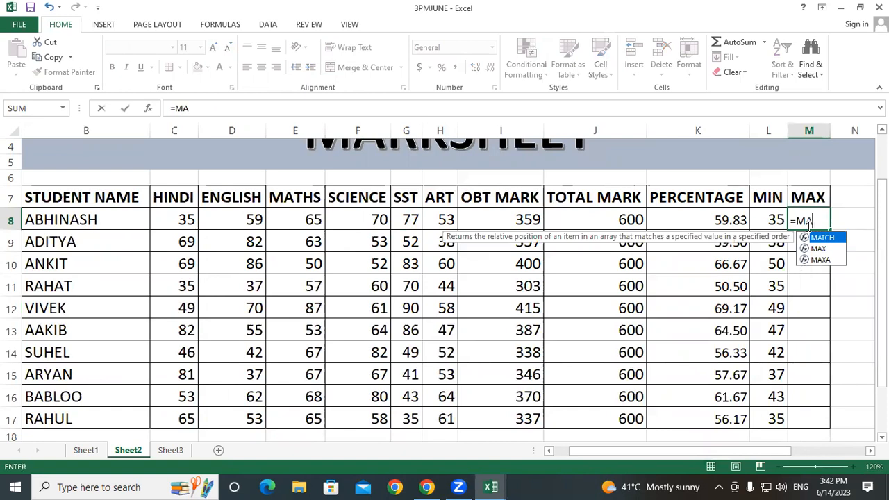
type("X(")
left_click_drag(171, 218, 442, 215)
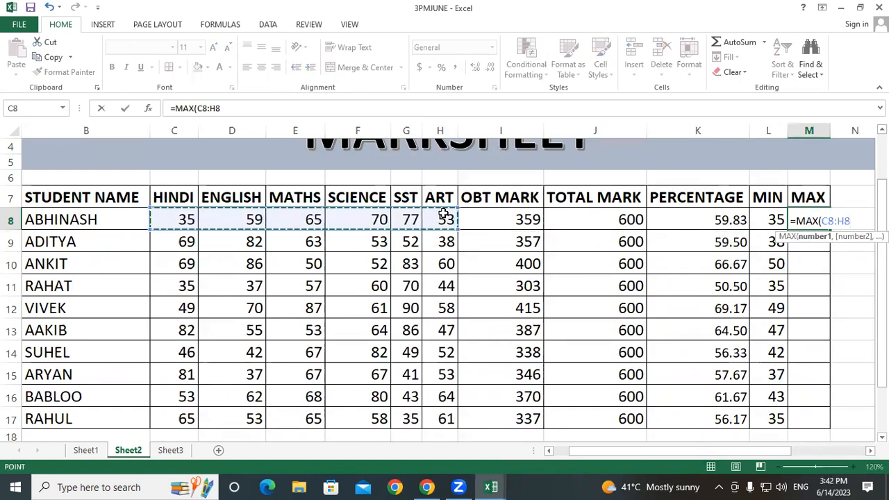
type(")")
key("Return")
- Fill M8 down to M17 and enlarge the font of the MAX values to 16
left_click(837, 220)
left_click(821, 219)
left_click_drag(829, 231, 826, 422)
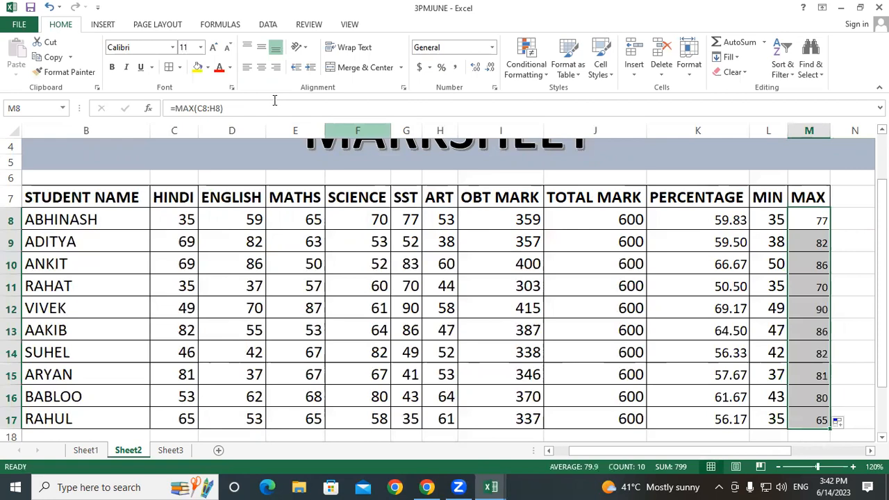
left_click(213, 47)
left_click(214, 48)
left_click(213, 47)
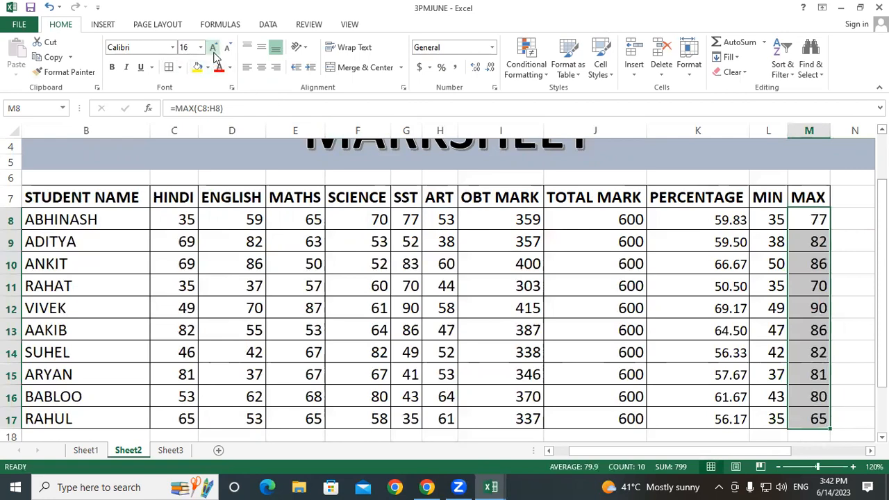
- Enlarge the font of the PERCENTAGE values in K8:K17 to 16
left_click(460, 261)
left_click_drag(736, 221, 701, 419)
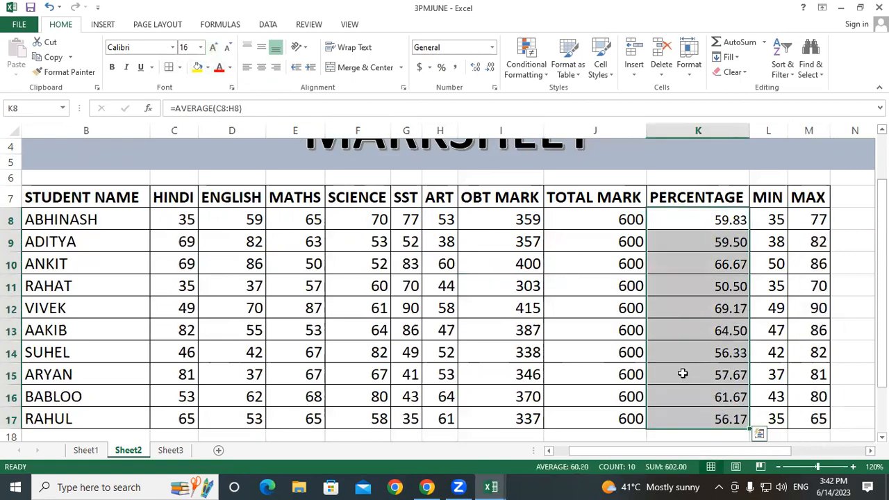
left_click(213, 48)
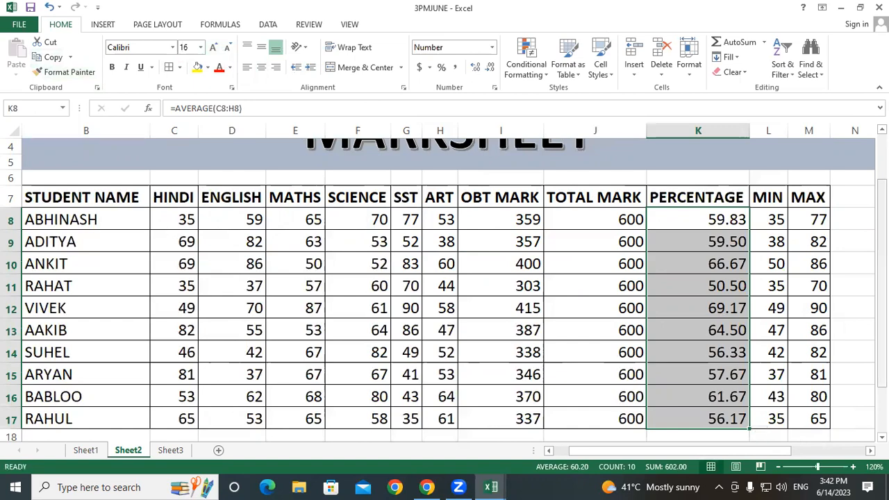
- Handwrite the underlined annotation heading "obt mark" in red on the empty area below the marksheet
scroll(444, 285, "down", 1)
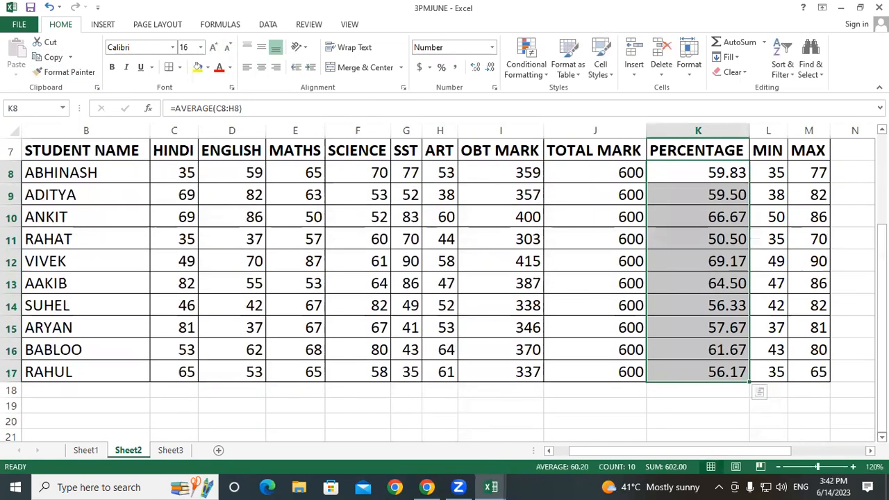
scroll(444, 285, "down", 1)
scroll(444, 285, "down", 2)
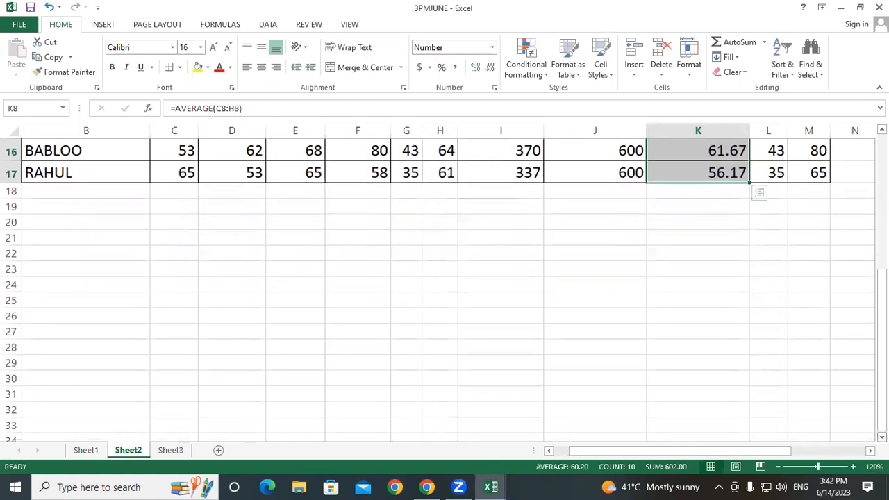
left_click(555, 70)
mouse_move(179, 196)
left_mouse_down()
mouse_move(185, 214)
mouse_move(177, 198)
mouse_move(197, 209)
mouse_move(221, 205)
mouse_move(208, 199)
mouse_move(252, 198)
mouse_move(278, 224)
mouse_move(280, 205)
mouse_move(299, 195)
mouse_move(323, 225)
left_mouse_up()
mouse_move(331, 182)
left_mouse_down()
mouse_move(320, 206)
mouse_move(347, 219)
left_mouse_up()
left_click_drag(150, 246, 243, 244)
left_click_drag(323, 236, 341, 238)
- Handwrite the note "= sum (select all subject) Enter" under the obt mark heading and underline Enter
mouse_move(139, 290)
left_mouse_down()
mouse_move(164, 287)
mouse_move(166, 301)
left_mouse_up()
left_click_drag(186, 272, 179, 300)
left_click_drag(186, 270, 262, 296)
left_click_drag(285, 257, 288, 333)
left_click_drag(314, 262, 302, 299)
mouse_move(319, 281)
left_mouse_down()
mouse_move(333, 265)
mouse_move(342, 295)
left_mouse_up()
mouse_move(347, 251)
left_mouse_down()
mouse_move(354, 296)
mouse_move(377, 280)
mouse_move(405, 279)
mouse_move(416, 257)
mouse_move(453, 255)
mouse_move(480, 270)
mouse_move(532, 234)
mouse_move(547, 274)
mouse_move(603, 275)
mouse_move(634, 214)
mouse_move(634, 245)
mouse_move(675, 260)
mouse_move(692, 250)
mouse_move(691, 227)
mouse_move(684, 236)
mouse_move(698, 202)
mouse_move(733, 254)
mouse_move(709, 278)
left_mouse_up()
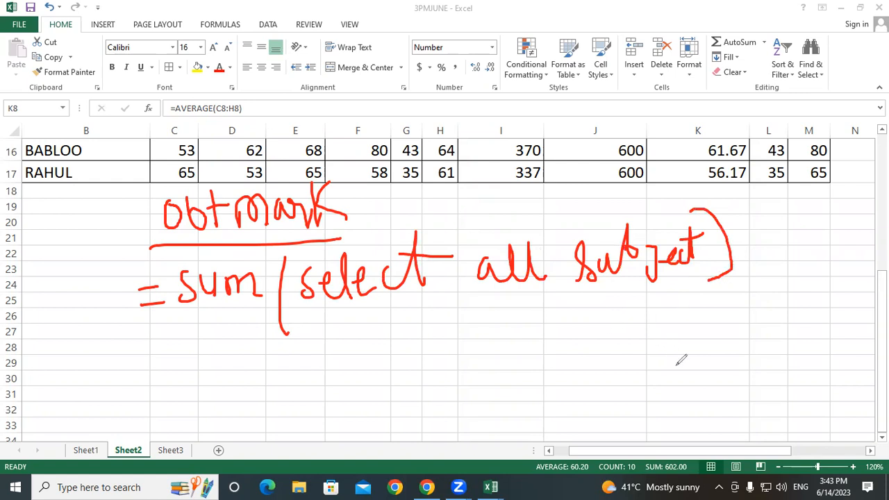
mouse_move(764, 219)
left_mouse_down()
mouse_move(757, 229)
mouse_move(779, 227)
mouse_move(791, 243)
mouse_move(823, 226)
left_mouse_up()
left_click_drag(762, 282, 824, 259)
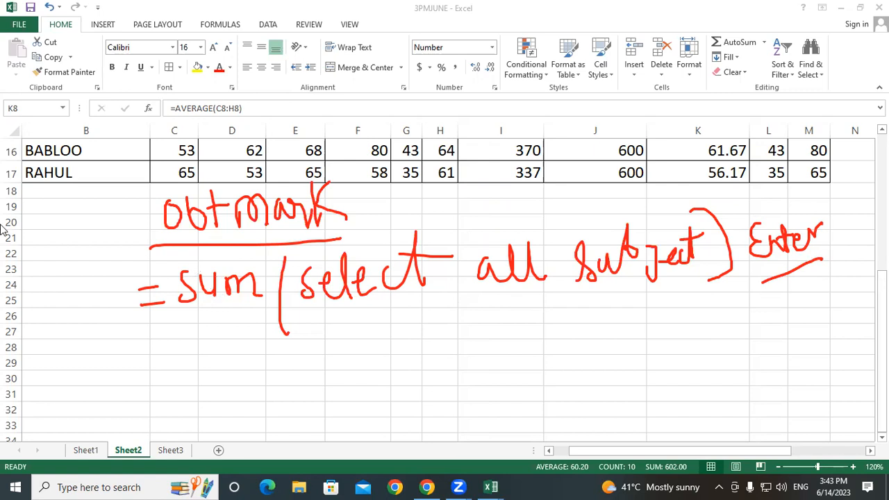
- Clear the handwritten obtained-mark notes and the stray stroke from the screen
left_click(287, 110)
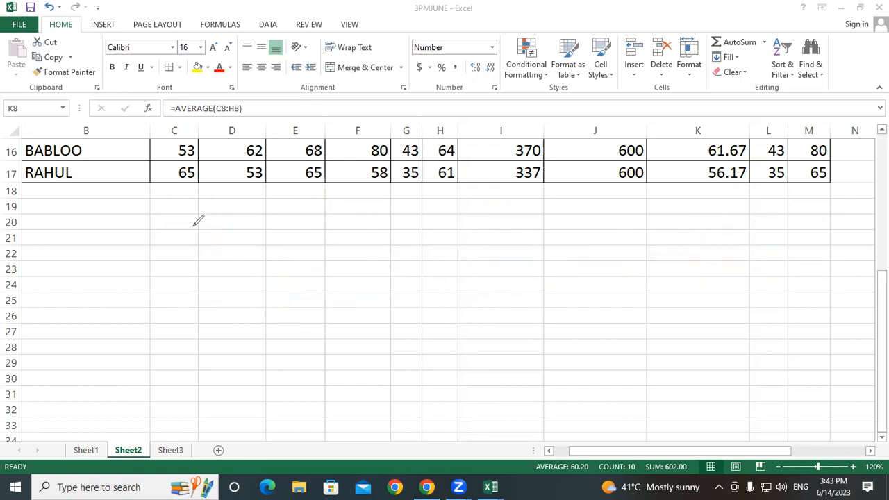
mouse_move(132, 200)
left_mouse_down()
mouse_move(132, 234)
mouse_move(124, 200)
left_mouse_up()
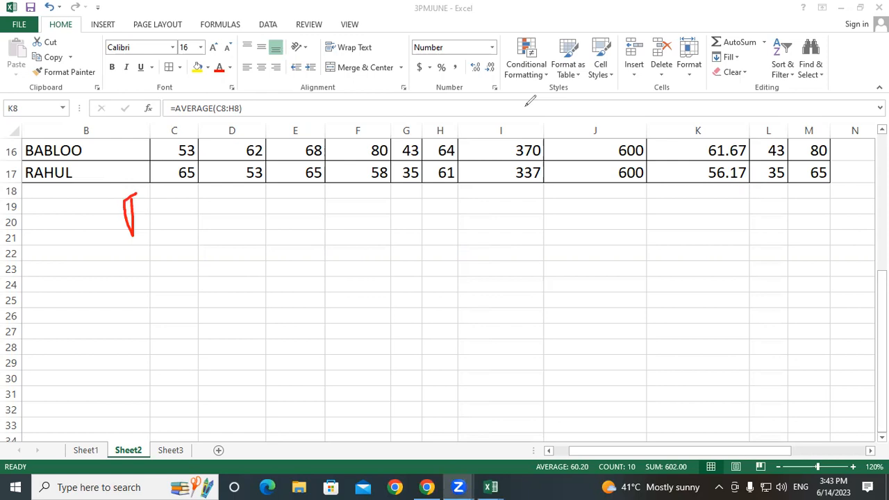
left_click(413, 127)
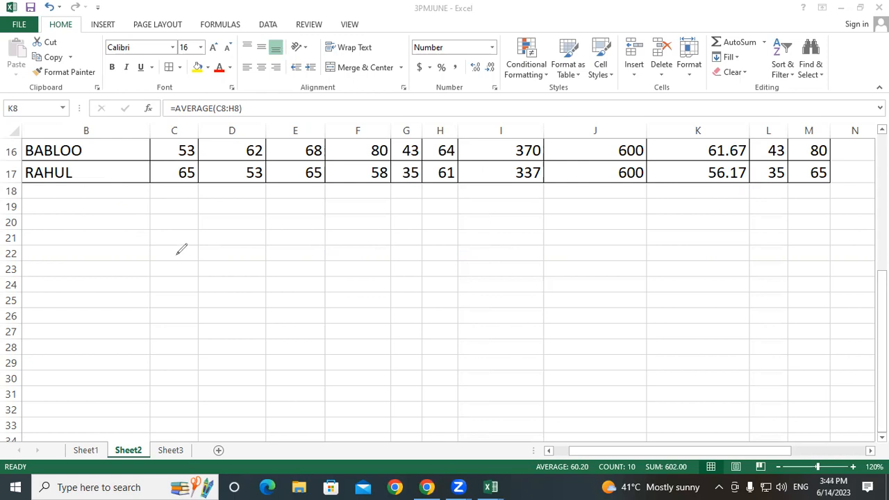
- Handwrite the shortcut note "Alt + = (Auto sum)" in red below the marksheet
mouse_move(183, 224)
left_mouse_down()
mouse_move(190, 214)
mouse_move(206, 245)
mouse_move(212, 223)
mouse_move(252, 238)
mouse_move(321, 200)
mouse_move(315, 241)
left_mouse_up()
mouse_move(329, 208)
left_mouse_down()
mouse_move(345, 202)
mouse_move(361, 212)
left_mouse_up()
mouse_move(431, 147)
left_mouse_down()
mouse_move(438, 226)
mouse_move(446, 222)
left_mouse_up()
mouse_move(452, 175)
left_mouse_down()
mouse_move(455, 207)
mouse_move(474, 202)
mouse_move(486, 181)
mouse_move(516, 173)
left_mouse_up()
mouse_move(508, 143)
left_mouse_down()
mouse_move(512, 189)
mouse_move(528, 154)
mouse_move(549, 168)
left_mouse_up()
mouse_move(582, 137)
left_mouse_down()
mouse_move(567, 164)
mouse_move(597, 157)
mouse_move(615, 139)
mouse_move(646, 131)
mouse_move(648, 139)
left_mouse_up()
left_click_drag(634, 106, 646, 194)
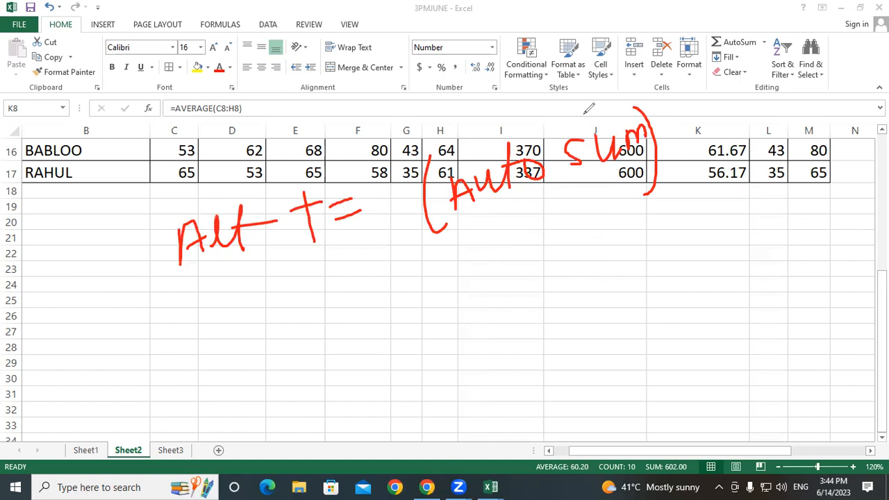
- Erase the Auto sum note and handwrite the underlined heading "Percentage" below the marksheet
key("e")
mouse_move(139, 187)
left_mouse_down()
mouse_move(139, 216)
mouse_move(153, 198)
mouse_move(181, 214)
mouse_move(207, 195)
mouse_move(221, 209)
mouse_move(258, 197)
mouse_move(305, 201)
mouse_move(300, 214)
mouse_move(361, 175)
mouse_move(366, 194)
mouse_move(396, 198)
left_mouse_up()
left_click_drag(124, 238, 410, 221)
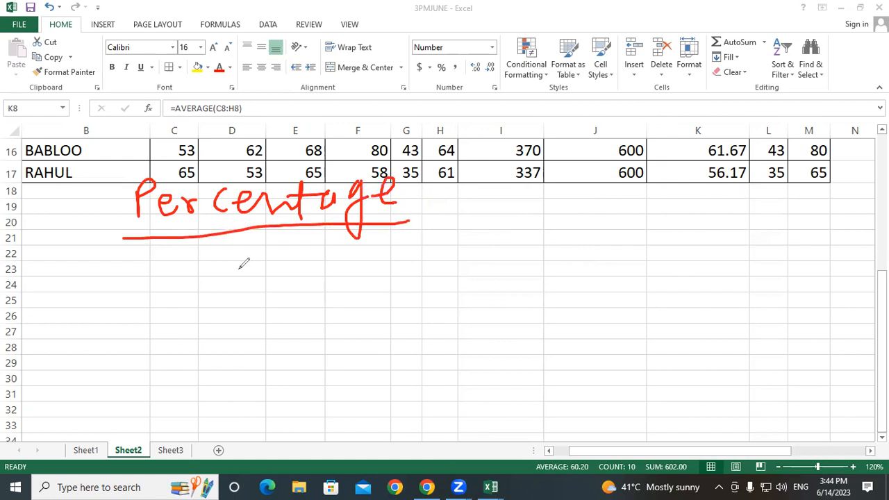
- Handwrite the first percentage formula note "= select obt mark * 100 / select total mark"
mouse_move(125, 265)
left_mouse_down()
mouse_move(140, 263)
mouse_move(139, 282)
left_mouse_up()
mouse_move(181, 257)
left_mouse_down()
mouse_move(170, 282)
mouse_move(204, 274)
mouse_move(221, 283)
mouse_move(284, 256)
mouse_move(324, 258)
mouse_move(322, 243)
mouse_move(340, 274)
mouse_move(353, 240)
mouse_move(363, 275)
mouse_move(377, 252)
mouse_move(393, 264)
mouse_move(457, 254)
mouse_move(469, 267)
left_mouse_up()
mouse_move(511, 238)
left_mouse_down()
mouse_move(510, 274)
mouse_move(532, 248)
mouse_move(499, 263)
mouse_move(518, 259)
mouse_move(518, 273)
left_mouse_up()
mouse_move(562, 225)
left_mouse_down()
mouse_move(564, 270)
mouse_move(603, 232)
mouse_move(588, 234)
mouse_move(629, 228)
mouse_move(646, 292)
mouse_move(640, 310)
left_mouse_up()
mouse_move(670, 227)
left_mouse_down()
mouse_move(657, 256)
mouse_move(686, 236)
mouse_move(692, 258)
mouse_move(726, 250)
left_mouse_up()
mouse_move(728, 209)
left_mouse_down()
mouse_move(729, 249)
mouse_move(739, 218)
mouse_move(760, 244)
mouse_move(779, 224)
mouse_move(790, 230)
mouse_move(792, 215)
mouse_move(793, 240)
mouse_move(814, 217)
mouse_move(825, 232)
left_mouse_up()
left_click_drag(826, 201, 834, 224)
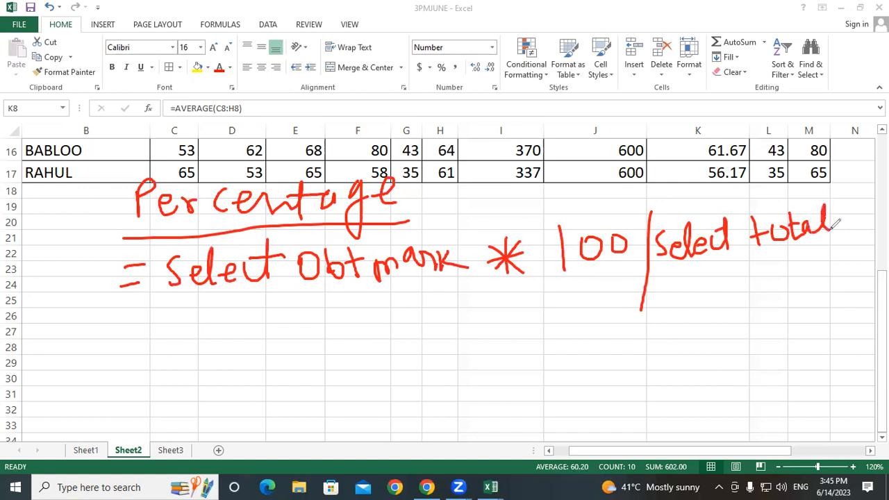
mouse_move(768, 262)
left_mouse_down()
mouse_move(793, 274)
mouse_move(799, 257)
mouse_move(802, 273)
left_mouse_up()
mouse_move(804, 272)
left_mouse_down()
mouse_move(812, 261)
mouse_move(821, 272)
mouse_move(824, 262)
mouse_move(840, 271)
left_mouse_up()
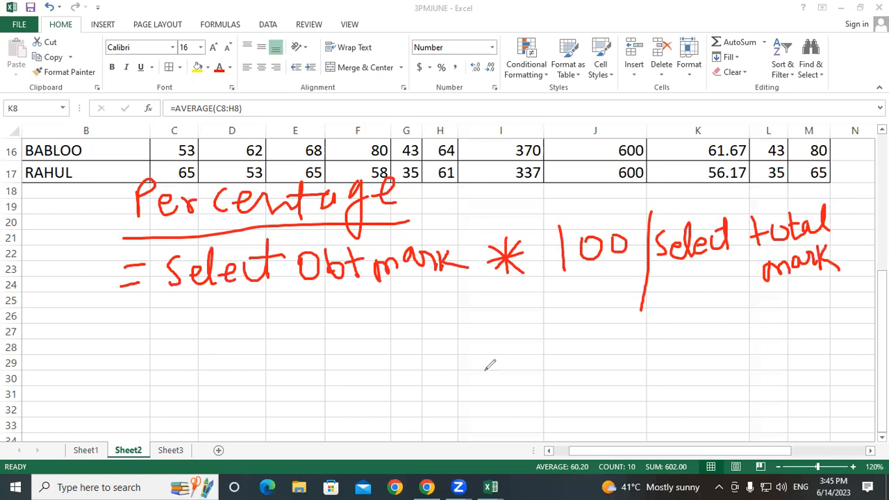
- Handwrite the alternative percentage formula note "= Average (select all subject)" beneath the first one
mouse_move(101, 350)
left_mouse_down()
mouse_move(132, 346)
mouse_move(142, 362)
mouse_move(173, 367)
mouse_move(178, 376)
mouse_move(173, 357)
mouse_move(211, 342)
mouse_move(230, 362)
mouse_move(274, 346)
mouse_move(272, 382)
left_mouse_up()
mouse_move(286, 351)
left_mouse_down()
mouse_move(308, 339)
mouse_move(306, 364)
left_mouse_up()
left_click_drag(337, 313, 341, 393)
mouse_move(353, 343)
left_mouse_down()
mouse_move(336, 370)
mouse_move(367, 350)
mouse_move(368, 366)
left_mouse_up()
mouse_move(376, 332)
left_mouse_down()
mouse_move(383, 368)
mouse_move(400, 350)
mouse_move(403, 366)
mouse_move(422, 367)
left_mouse_up()
mouse_move(433, 327)
left_mouse_down()
mouse_move(433, 368)
mouse_move(459, 343)
mouse_move(516, 359)
left_mouse_up()
mouse_move(526, 329)
left_mouse_down()
mouse_move(529, 359)
mouse_move(568, 347)
mouse_move(613, 359)
mouse_move(637, 340)
mouse_move(642, 373)
mouse_move(656, 339)
mouse_move(695, 326)
mouse_move(687, 378)
left_mouse_up()
left_click(684, 312)
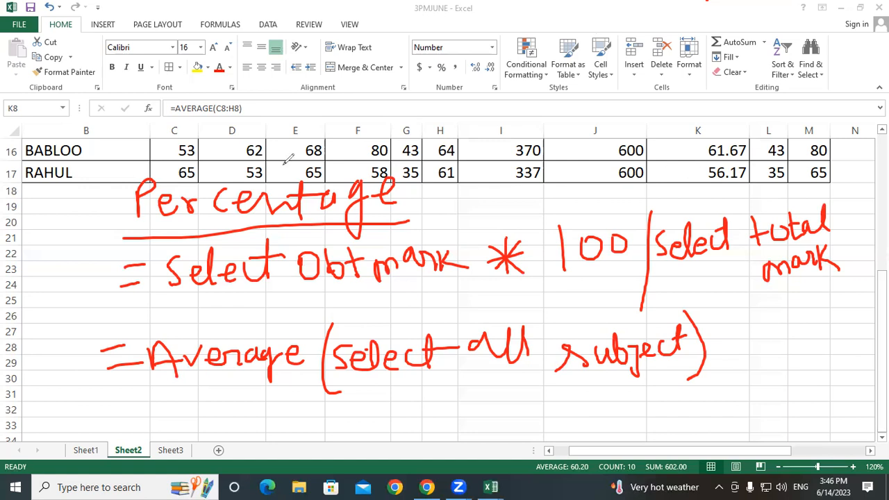
- Handwrite the heading "minimum" in red below the marksheet
mouse_move(162, 217)
left_mouse_down()
mouse_move(206, 229)
mouse_move(239, 211)
mouse_move(244, 223)
mouse_move(260, 196)
mouse_move(324, 205)
left_mouse_up()
left_click(194, 204)
left_click(229, 198)
- Handwrite the formula note "= min (select all subject)" under the minimum heading
mouse_move(163, 295)
left_mouse_down()
mouse_move(212, 270)
mouse_move(236, 280)
mouse_move(266, 264)
mouse_move(274, 278)
left_mouse_up()
left_click(242, 244)
left_click_drag(289, 227, 302, 307)
left_click_drag(327, 247, 303, 272)
mouse_move(328, 261)
left_mouse_down()
mouse_move(334, 255)
mouse_move(351, 271)
left_mouse_up()
mouse_move(353, 226)
left_mouse_down()
mouse_move(355, 263)
mouse_move(372, 244)
mouse_move(384, 258)
left_mouse_up()
left_click_drag(397, 213, 398, 261)
mouse_move(404, 234)
left_mouse_down()
mouse_move(392, 233)
mouse_move(411, 229)
mouse_move(421, 252)
mouse_move(452, 230)
mouse_move(455, 258)
left_mouse_up()
mouse_move(466, 203)
left_mouse_down()
mouse_move(469, 259)
mouse_move(479, 244)
left_mouse_up()
mouse_move(528, 213)
left_mouse_down()
mouse_move(517, 246)
mouse_move(558, 228)
mouse_move(559, 243)
left_mouse_up()
mouse_move(568, 209)
left_mouse_down()
mouse_move(579, 239)
mouse_move(607, 257)
mouse_move(587, 255)
left_mouse_up()
mouse_move(625, 222)
left_mouse_down()
mouse_move(671, 230)
mouse_move(683, 214)
left_mouse_up()
left_click_drag(665, 176, 695, 267)
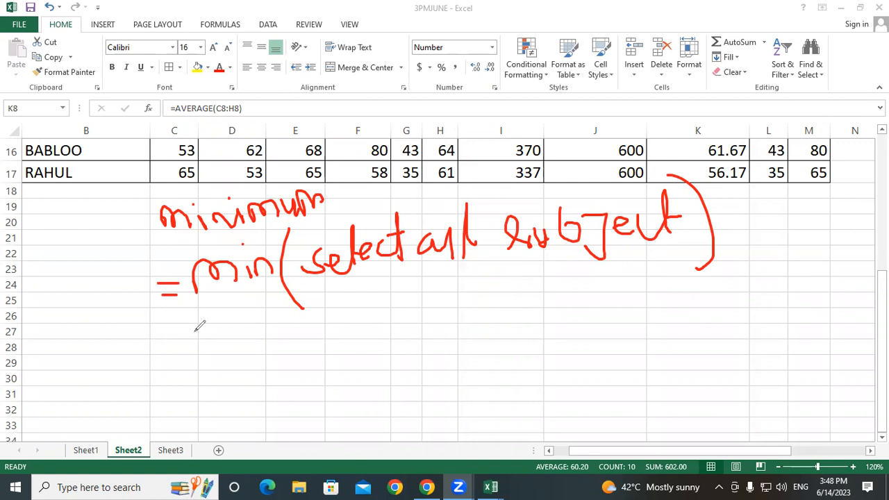
- Erase the handwritten letters after the "m" in both the heading "minimum" and the function name "min"
left_click(440, 105)
left_click(206, 222)
mouse_move(210, 218)
left_mouse_down()
mouse_move(303, 199)
mouse_move(192, 200)
mouse_move(248, 243)
mouse_move(253, 271)
mouse_move(258, 256)
mouse_move(264, 272)
mouse_move(261, 261)
left_mouse_up()
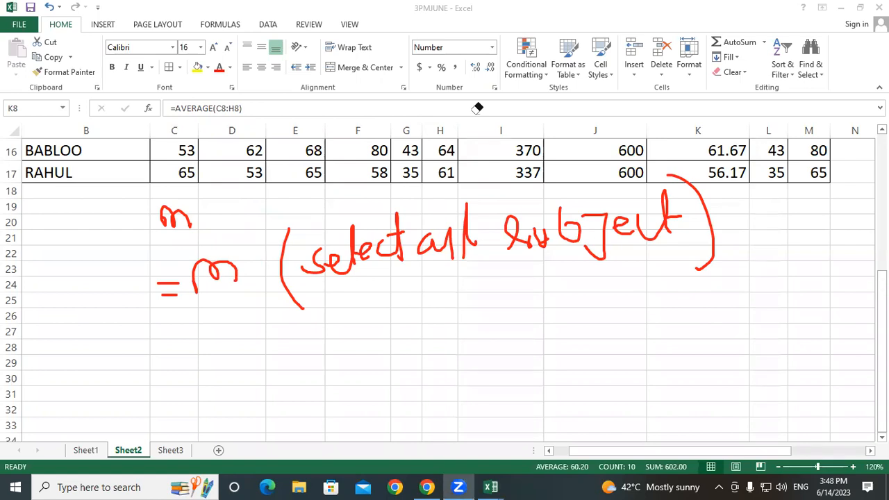
- Complete the handwritten words as "max" in the formula and "maximum" in the heading, and underline the heading
left_click_drag(240, 258, 286, 268)
mouse_move(203, 209)
left_mouse_down()
mouse_move(209, 221)
mouse_move(223, 195)
mouse_move(237, 212)
mouse_move(289, 203)
mouse_move(318, 164)
mouse_move(324, 179)
left_mouse_up()
left_click(225, 168)
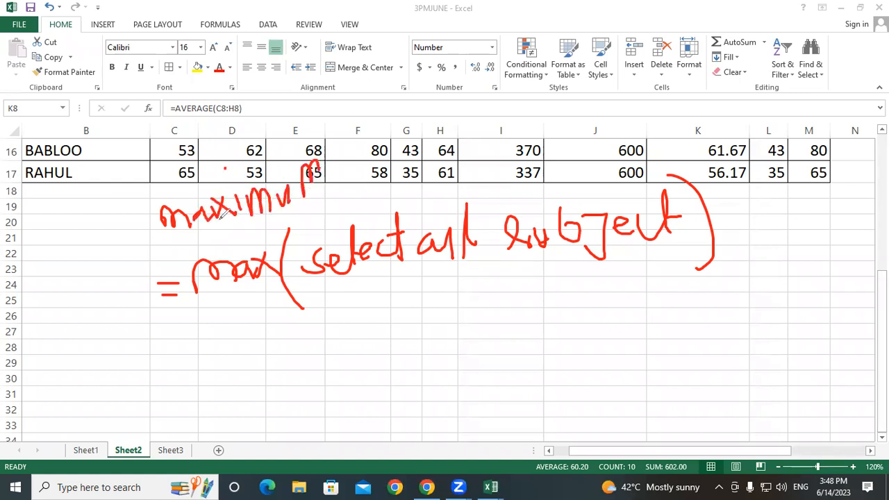
mouse_move(177, 237)
left_mouse_down()
mouse_move(256, 228)
mouse_move(356, 186)
left_mouse_up()
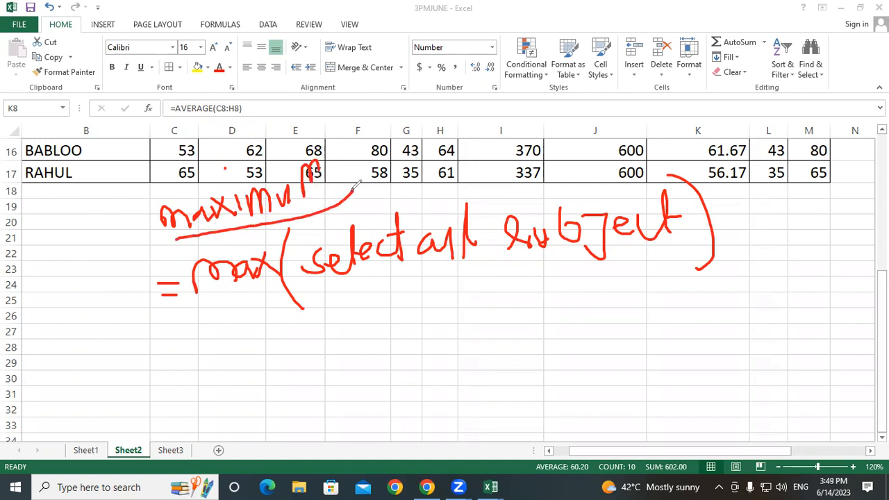